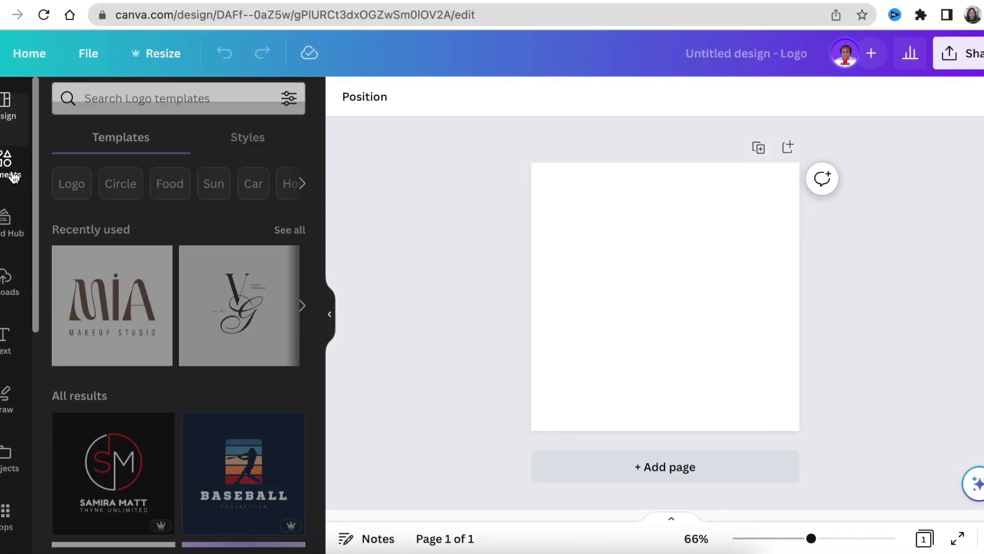
Add a circle to the blank logo page from the Lines & Shapes elements.
left_click(13, 177)
scroll(127, 270, "down", 6)
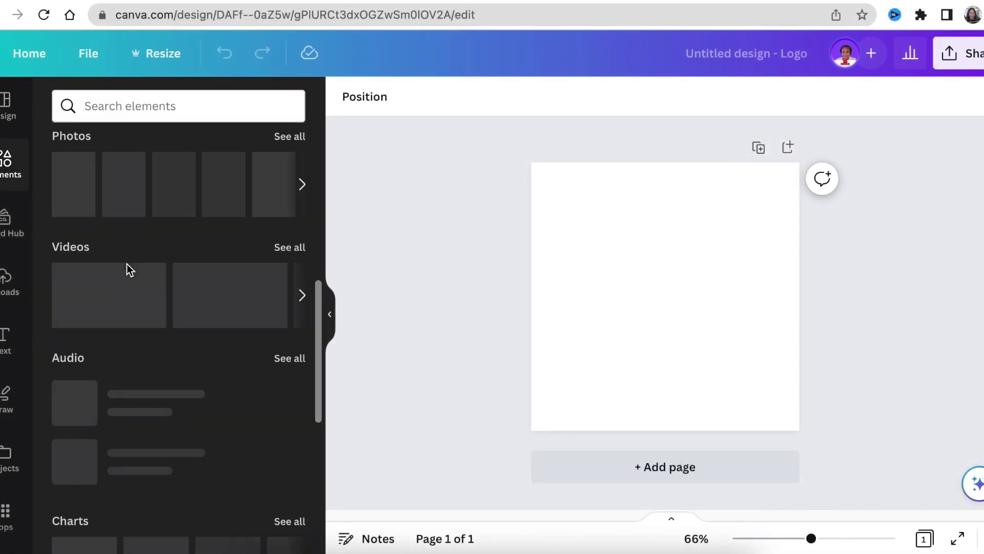
scroll(139, 267, "up", 2)
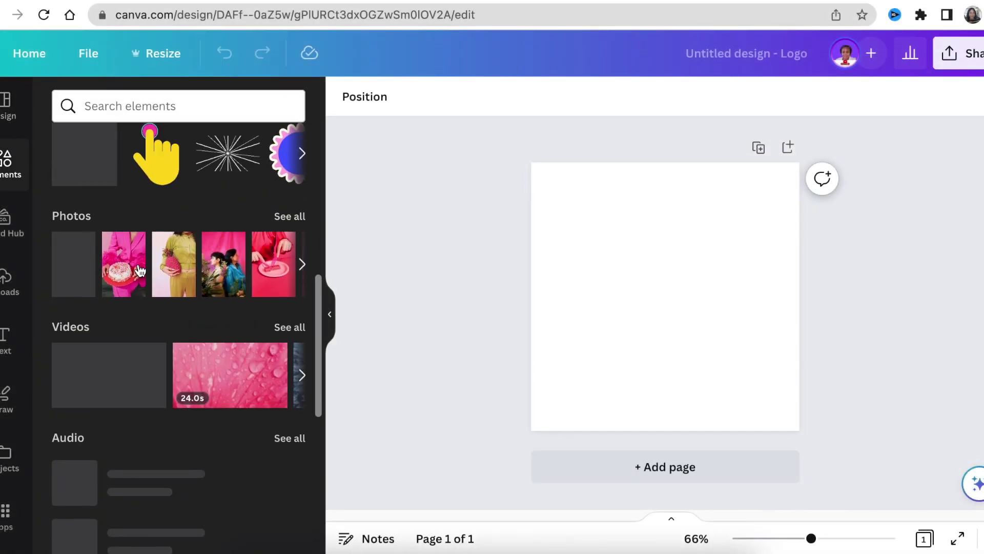
scroll(139, 270, "up", 4)
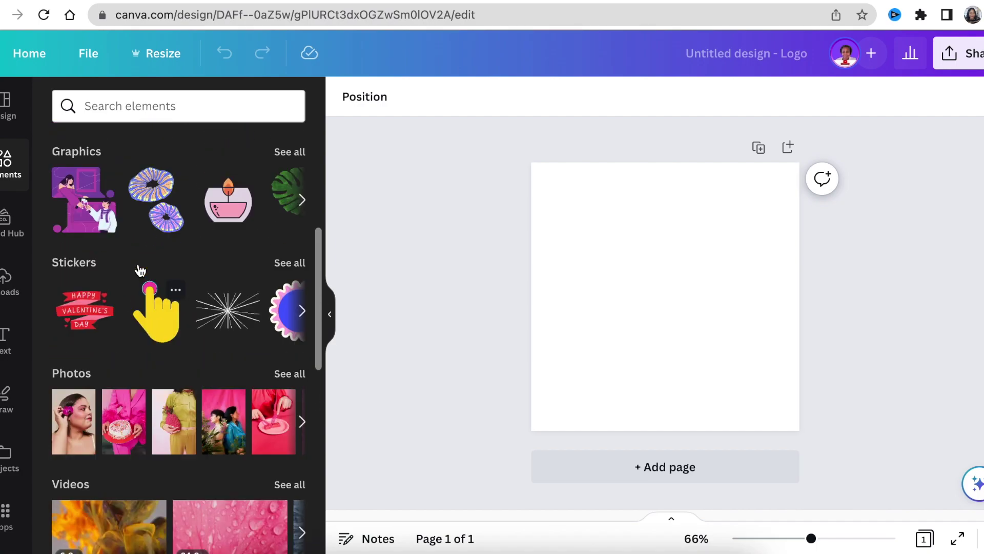
scroll(139, 270, "up", 2)
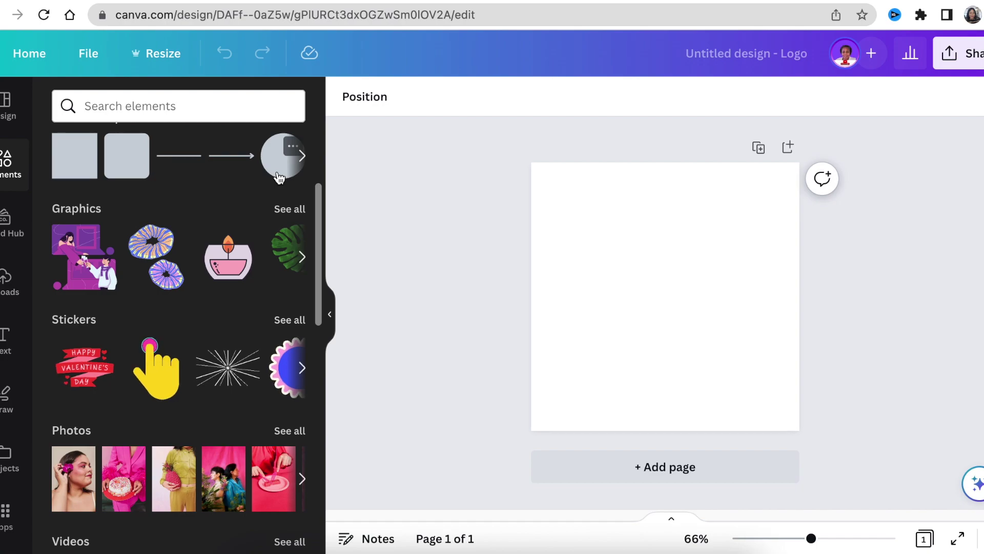
scroll(296, 185, "up", 1)
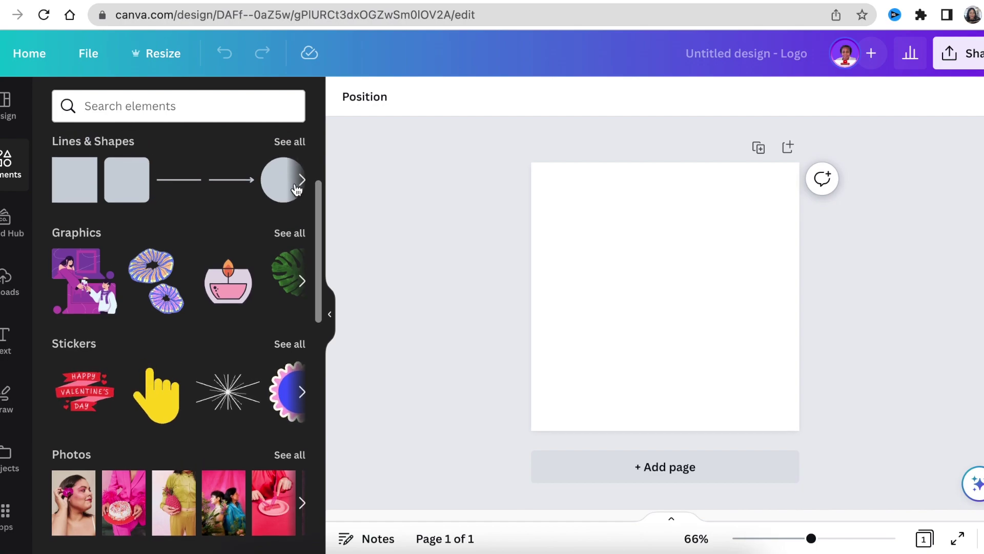
left_click(285, 145)
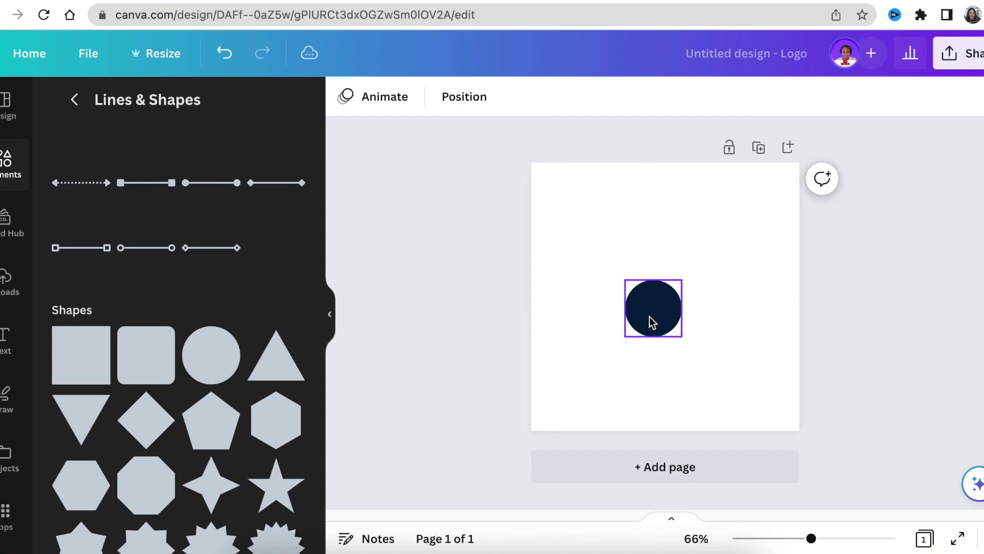
Place the circle left of the page's center and fill it with the gold Jo's Couture brand color.
left_click_drag(650, 321, 604, 306)
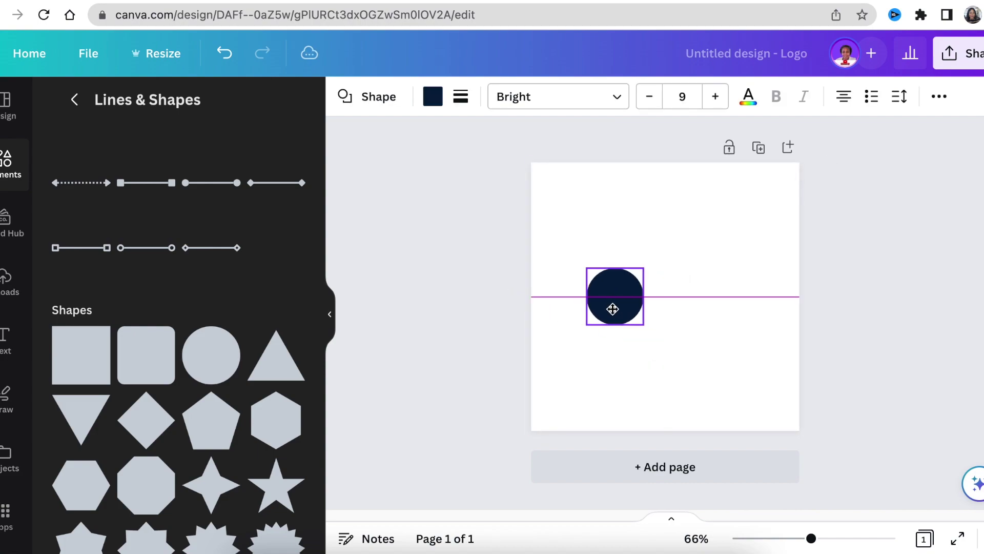
left_click(432, 96)
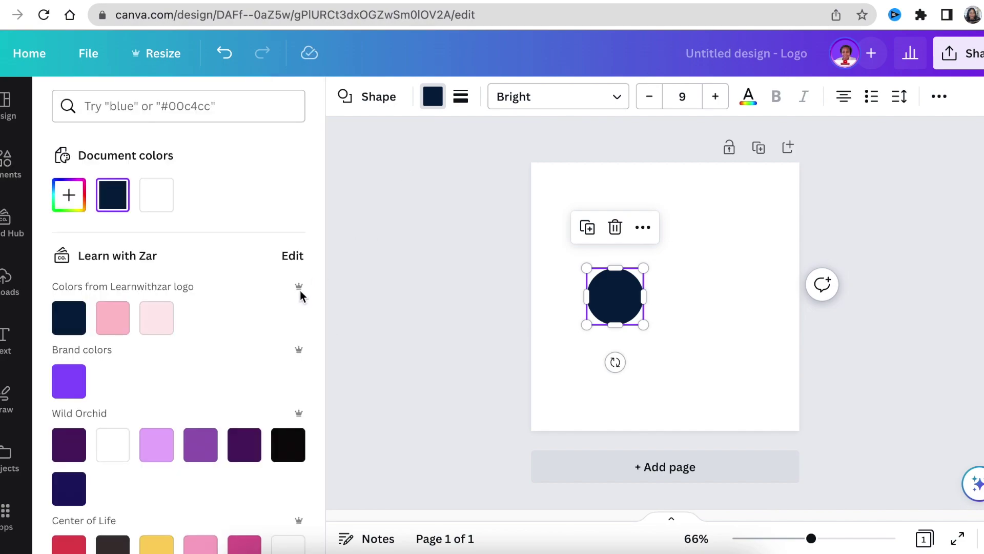
scroll(300, 290, "down", 4)
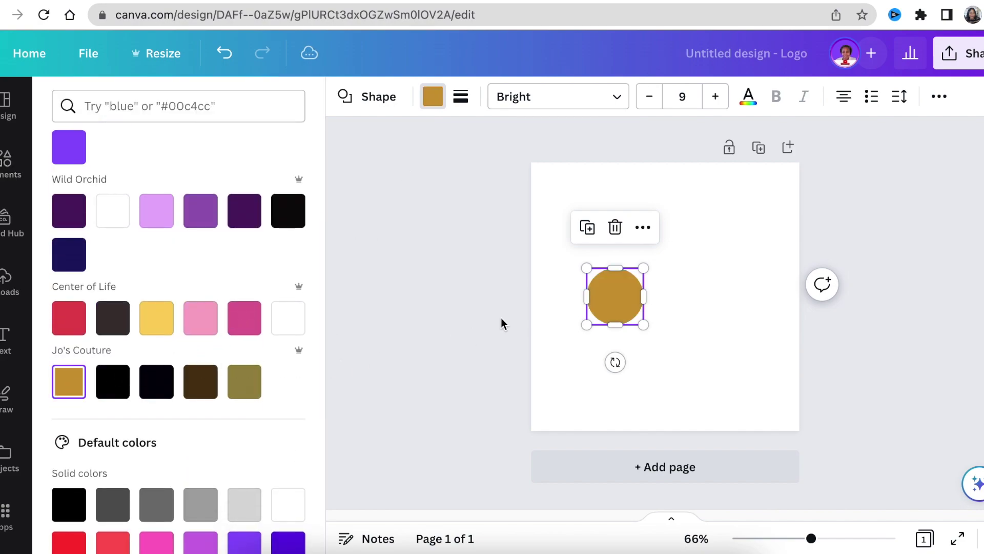
Add a triangle shape, shrink it and place it just right of the gold circle.
left_click(491, 286)
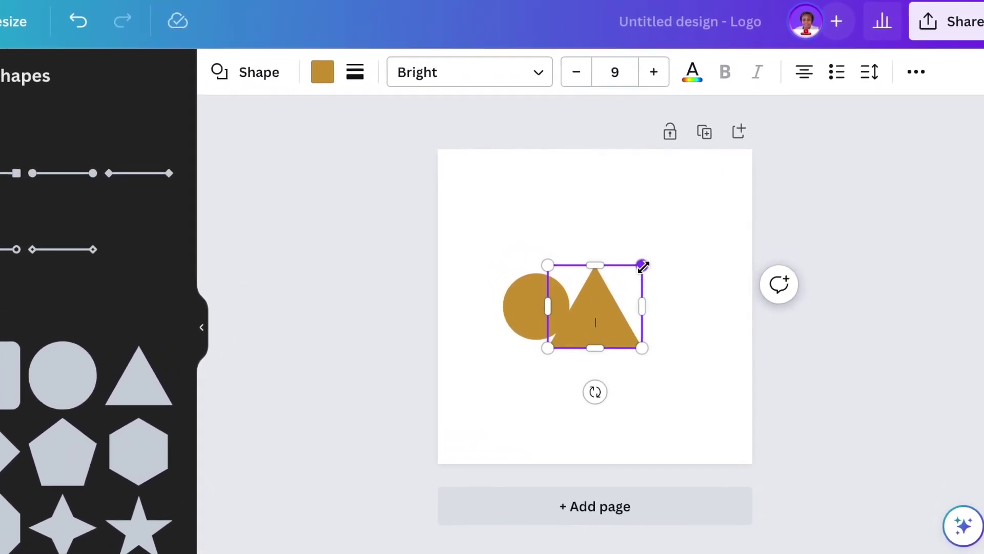
left_click_drag(631, 266, 596, 308)
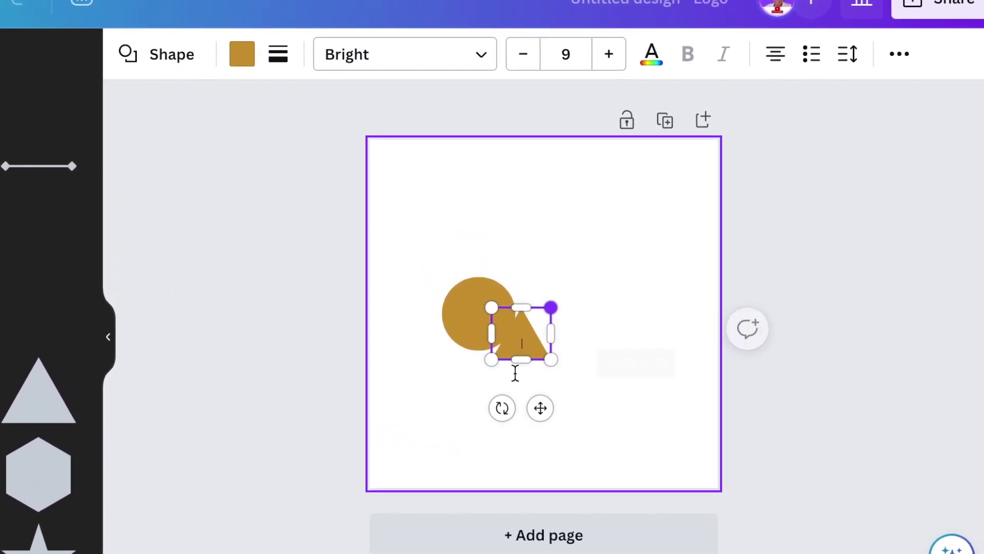
left_click_drag(528, 413, 592, 381)
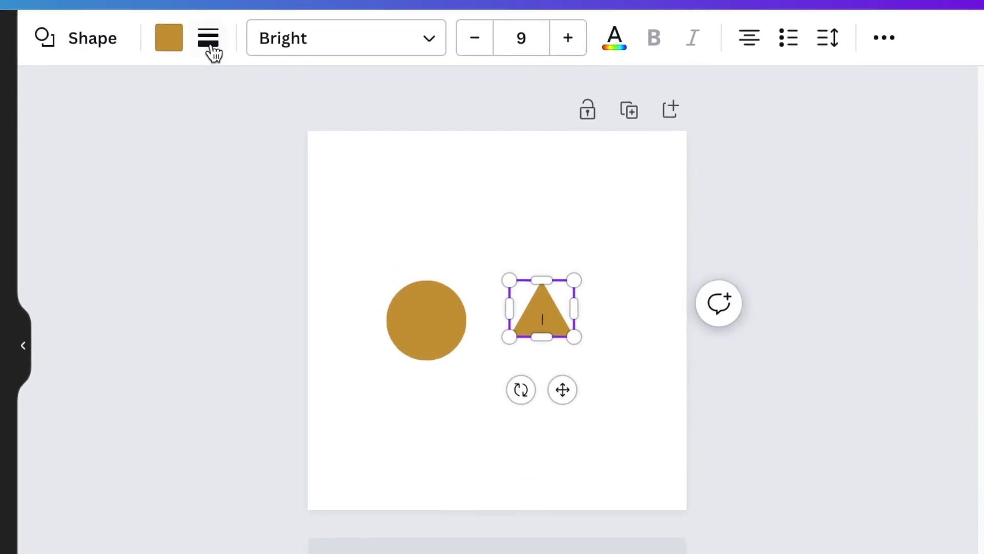
Set the triangle's corner rounding to 10 and fill it with light gray.
left_click(258, 52)
left_click_drag(201, 308, 217, 311)
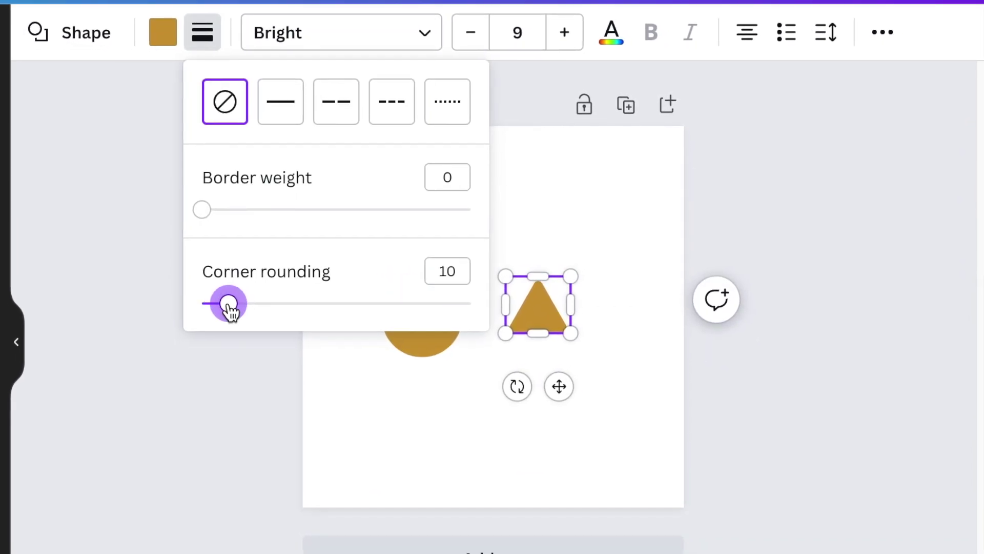
left_click(170, 37)
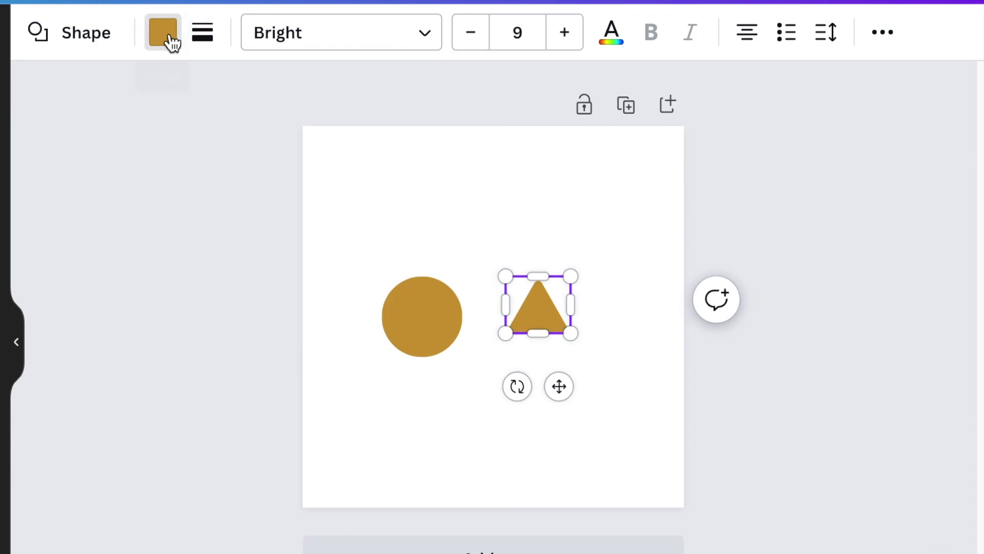
left_click(5, 328)
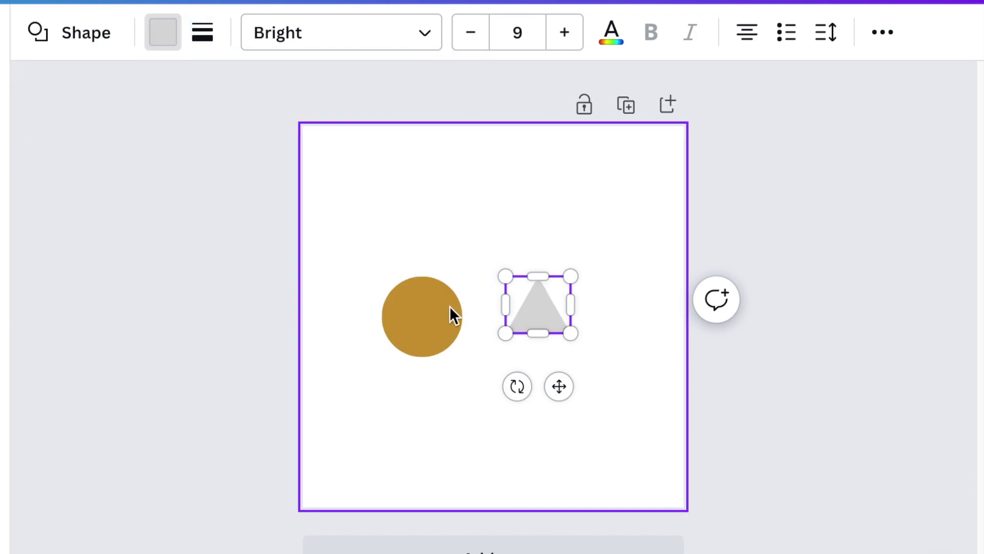
Narrow the gray triangle to about 62 by 68 and center it over the circle's lower edge, pointing to the middle.
left_click_drag(564, 330, 558, 301)
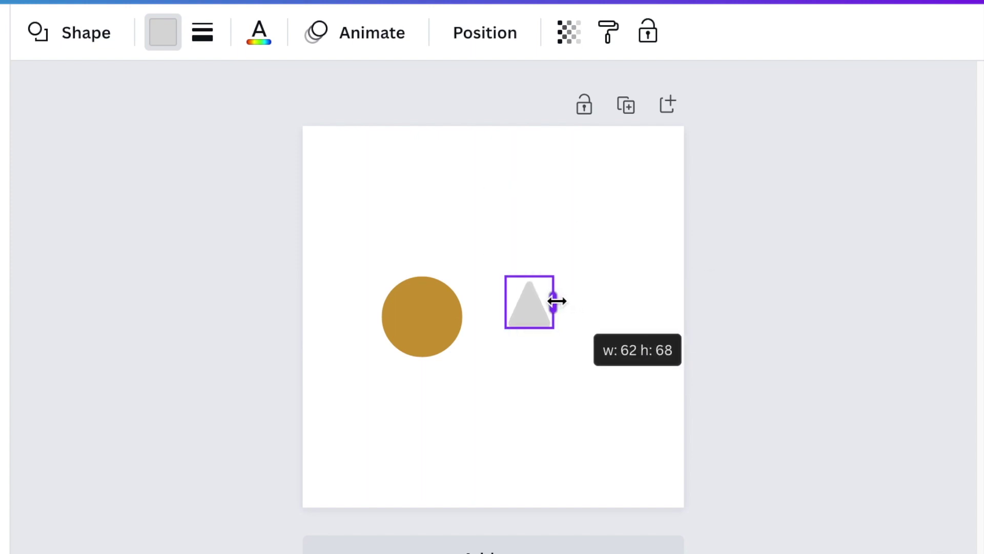
left_click_drag(557, 301, 554, 301)
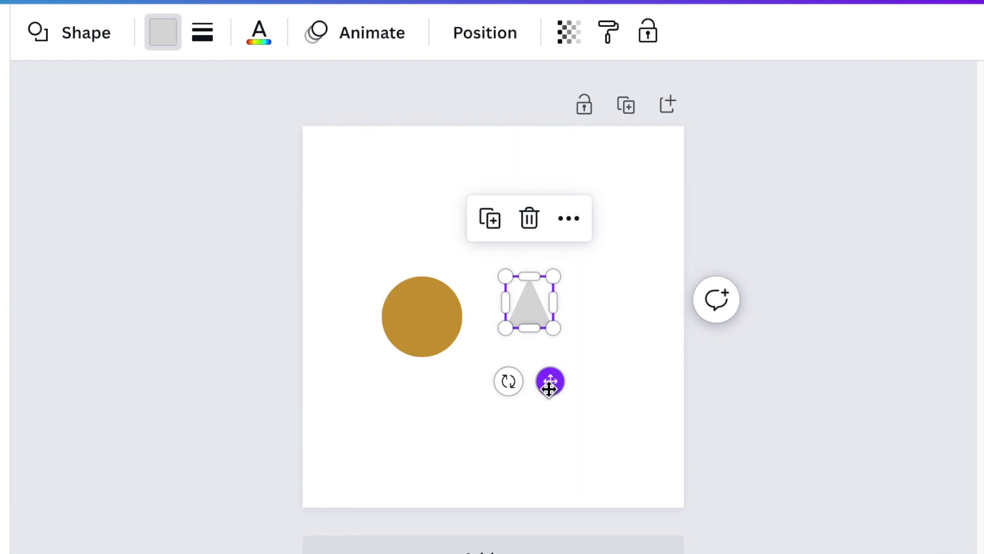
left_click_drag(534, 313, 433, 371)
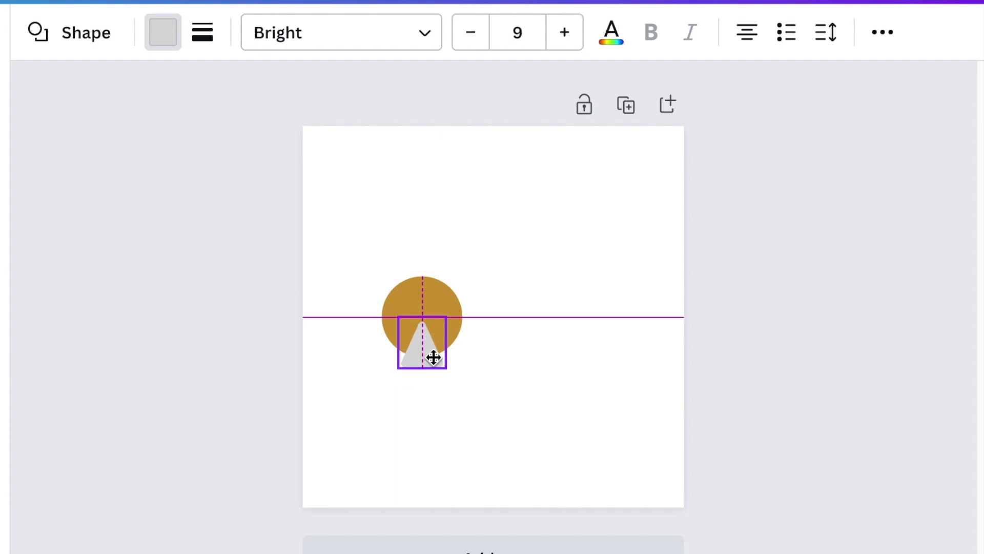
left_click_drag(433, 357, 437, 357)
scroll(436, 357, "up", 5)
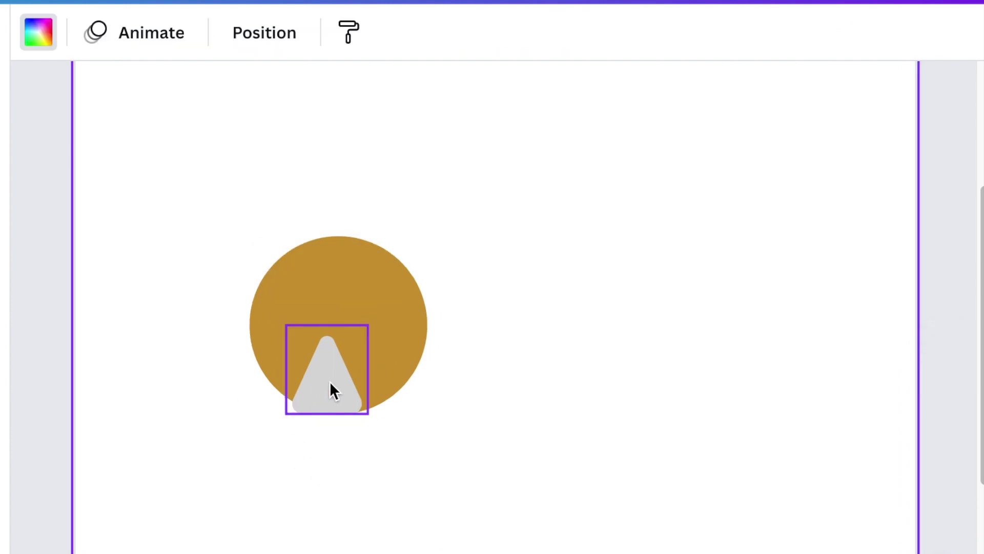
left_click_drag(333, 387, 340, 402)
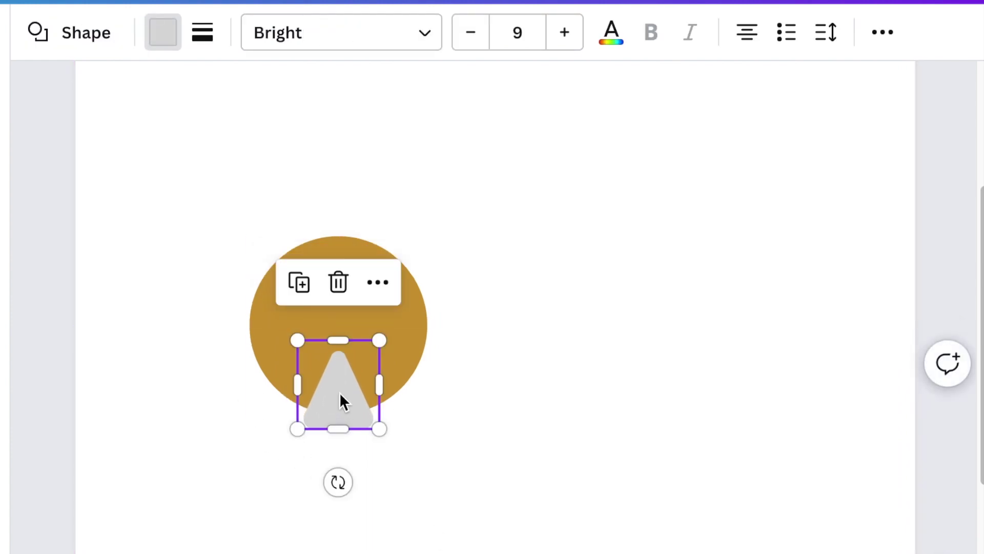
Duplicate the gray triangle three times, rotating the copies to point inward from the circle's top, right and left edges.
left_click(298, 281)
left_click_drag(364, 507, 380, 220)
left_click_drag(363, 411, 334, 284)
left_click(299, 167)
left_click_drag(240, 149, 354, 92)
left_click_drag(366, 160, 425, 335)
left_click(359, 227)
left_click_drag(556, 382, 275, 288)
left_click_drag(457, 384, 279, 326)
left_click(158, 323)
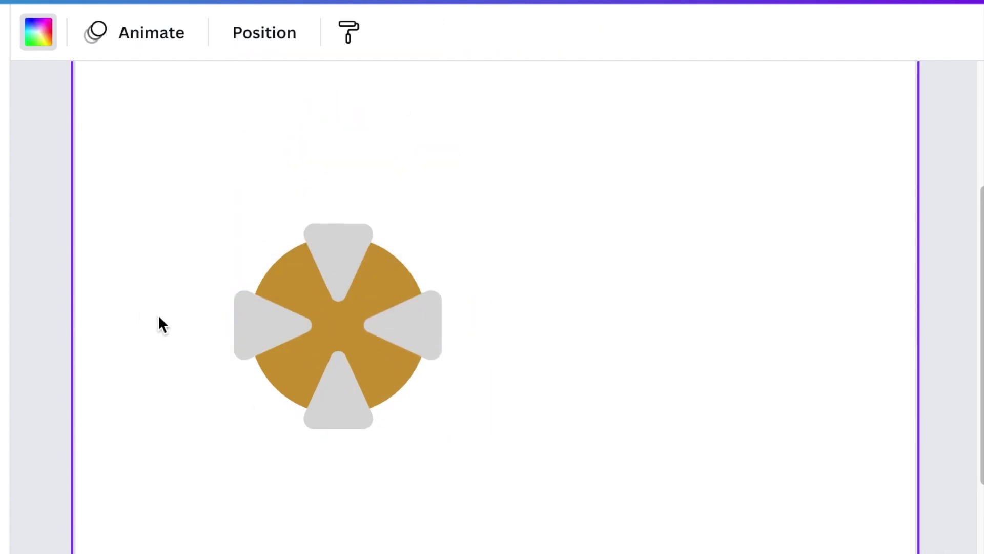
Add a second circle and shrink it to 10 by 10.
key("c")
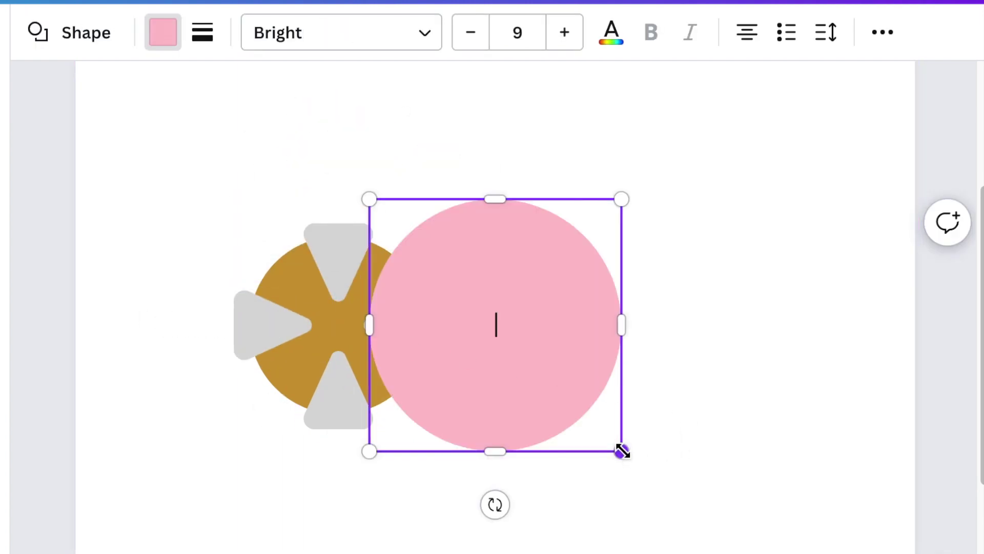
left_click_drag(621, 450, 405, 160)
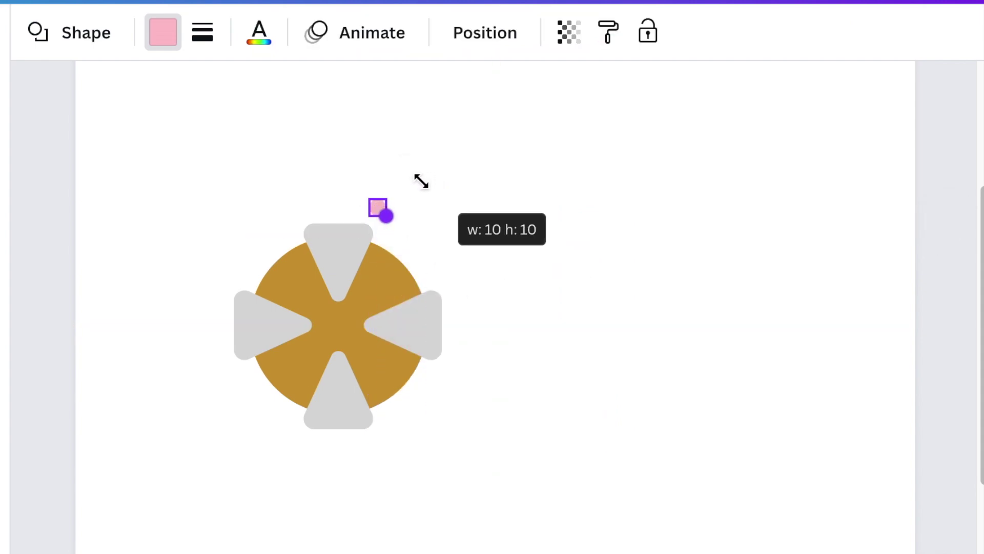
left_click_drag(421, 181, 421, 181)
Fill the tiny circle with light gray and center it on the gold circle.
left_click(158, 38)
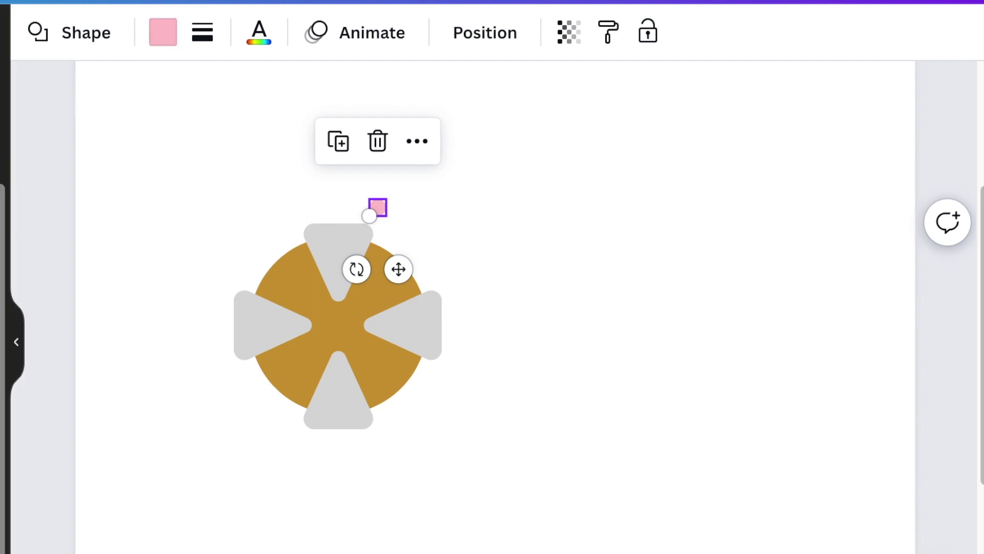
left_click(169, 42)
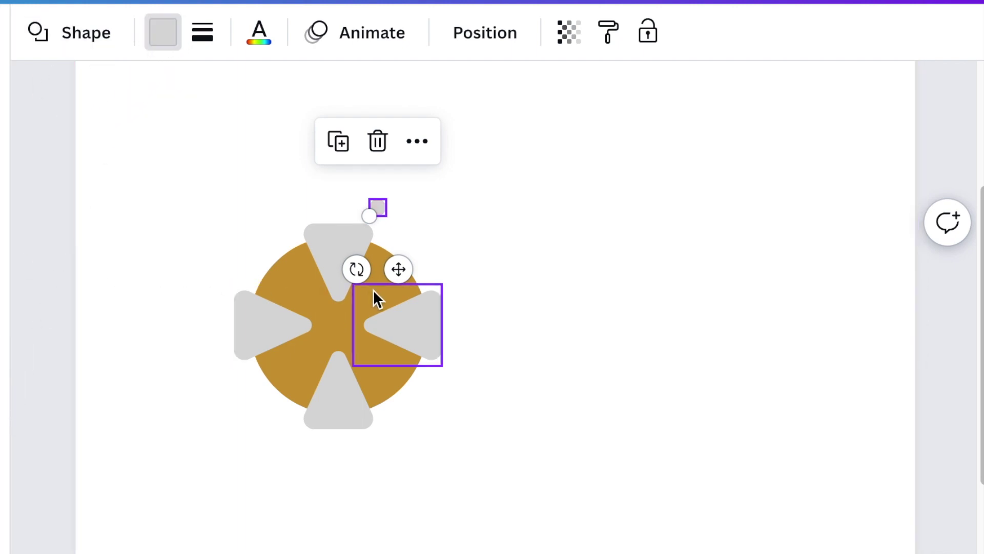
left_click_drag(406, 270, 393, 339)
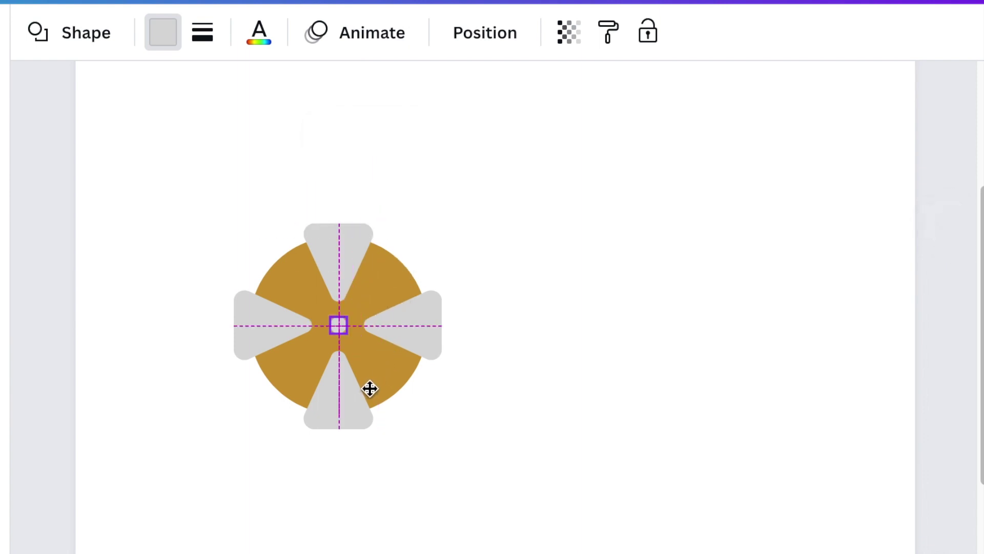
left_click_drag(370, 387, 370, 388)
left_click(557, 419)
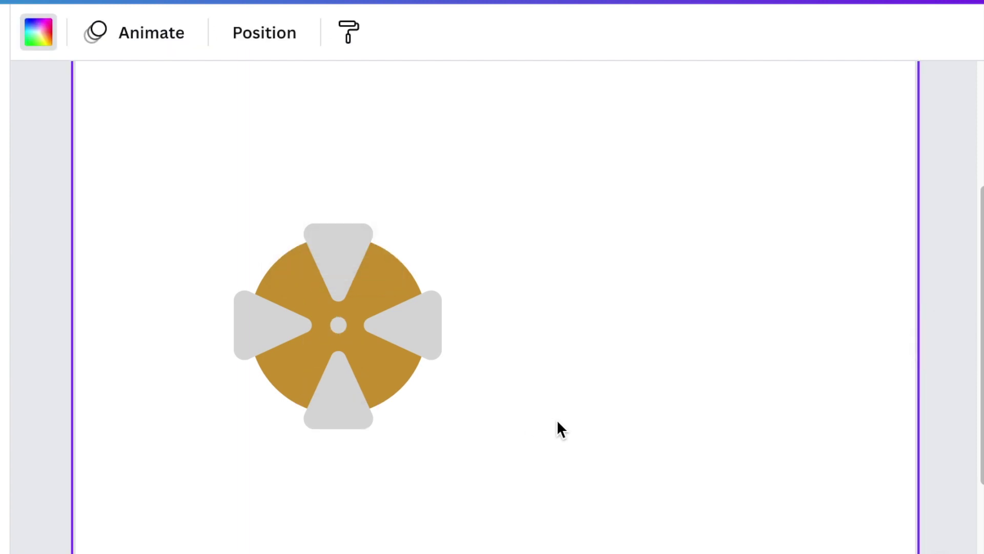
Add a small gold triangle, rotate it to point at the emblem's center and fit it inside the right gray triangle.
key("ctrl+v")
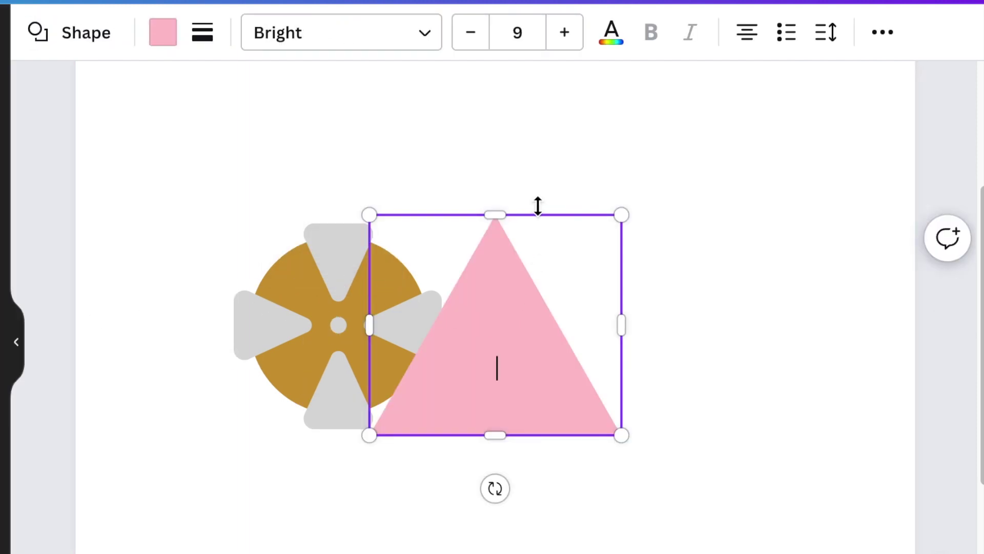
left_click_drag(608, 234, 465, 386)
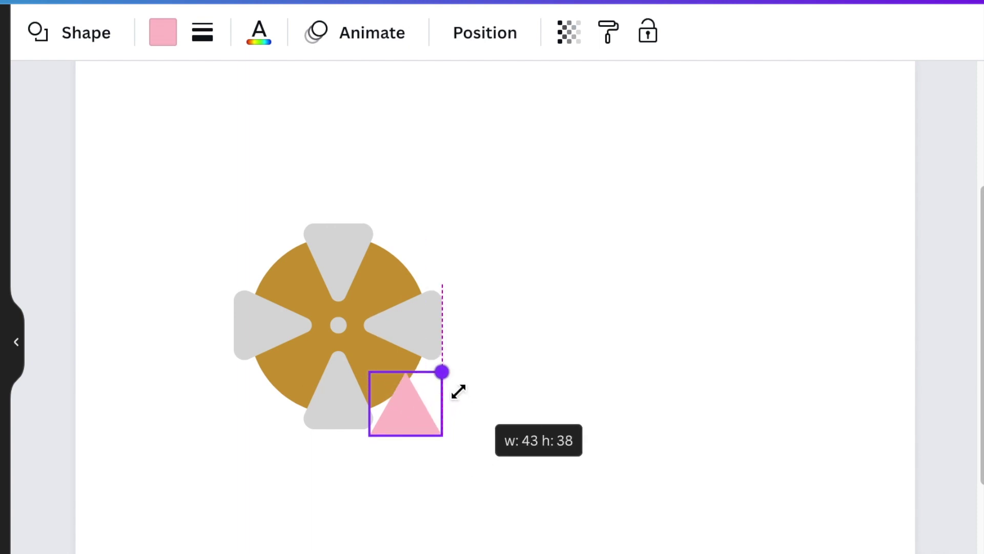
left_click_drag(459, 391, 426, 404)
left_click_drag(427, 371, 412, 391)
left_click_drag(368, 488, 476, 433)
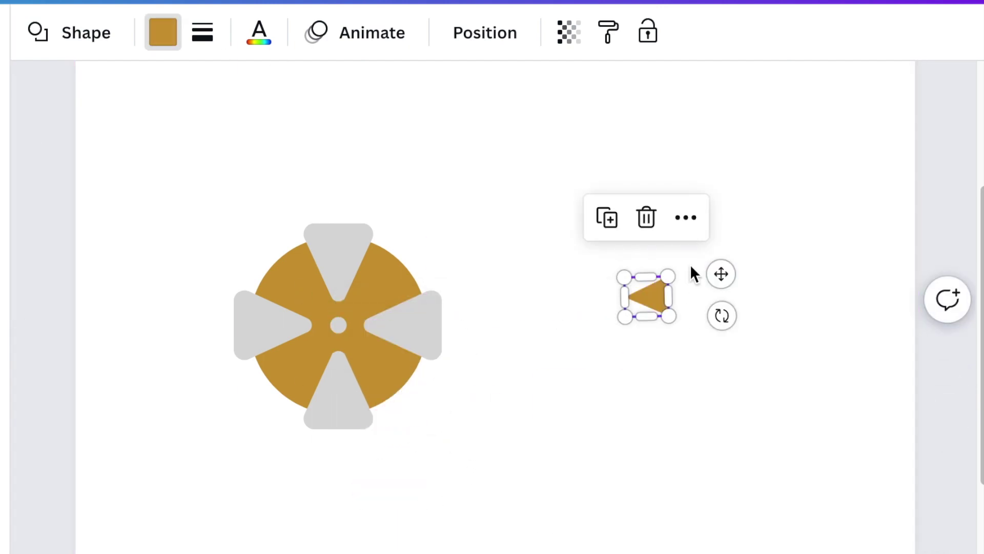
left_click_drag(721, 272, 549, 346)
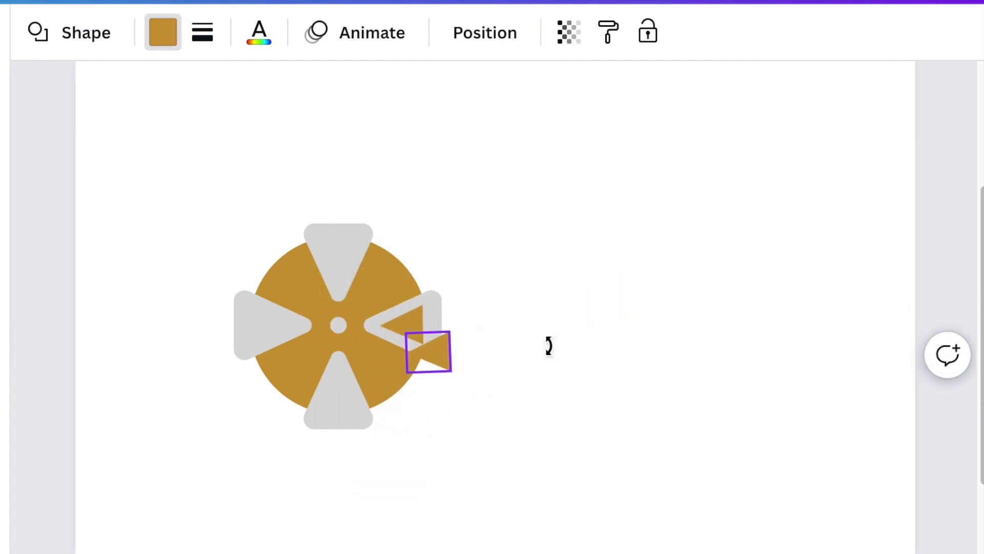
Place rotated copies of the small gold triangle inside the left, top and bottom gray triangles.
left_click_drag(336, 325, 336, 322)
left_click_drag(344, 370, 312, 301)
left_click(195, 343)
left_click(269, 320)
key("ctrl+d")
left_click_drag(290, 261, 269, 238)
key("ctrl+d")
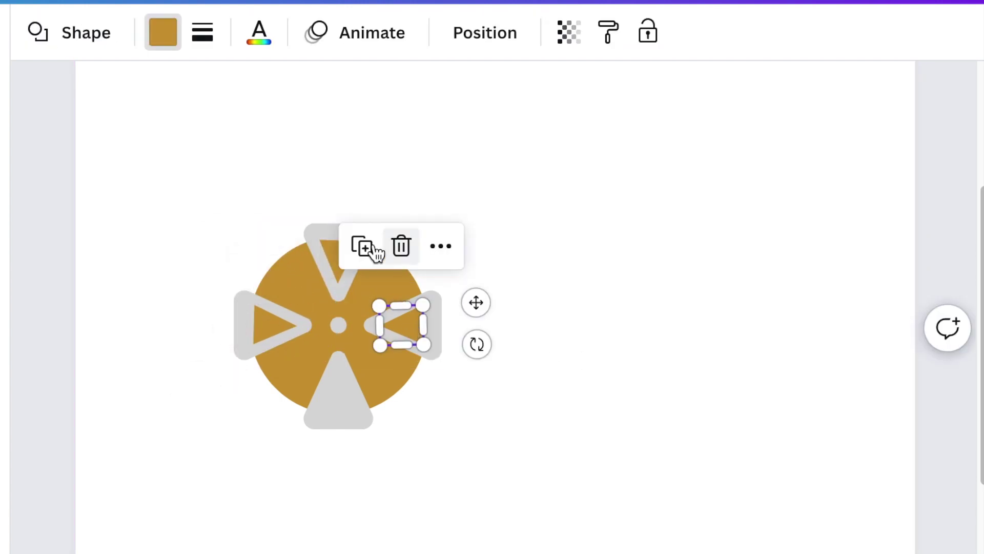
left_click_drag(474, 343, 360, 471)
left_click(591, 472)
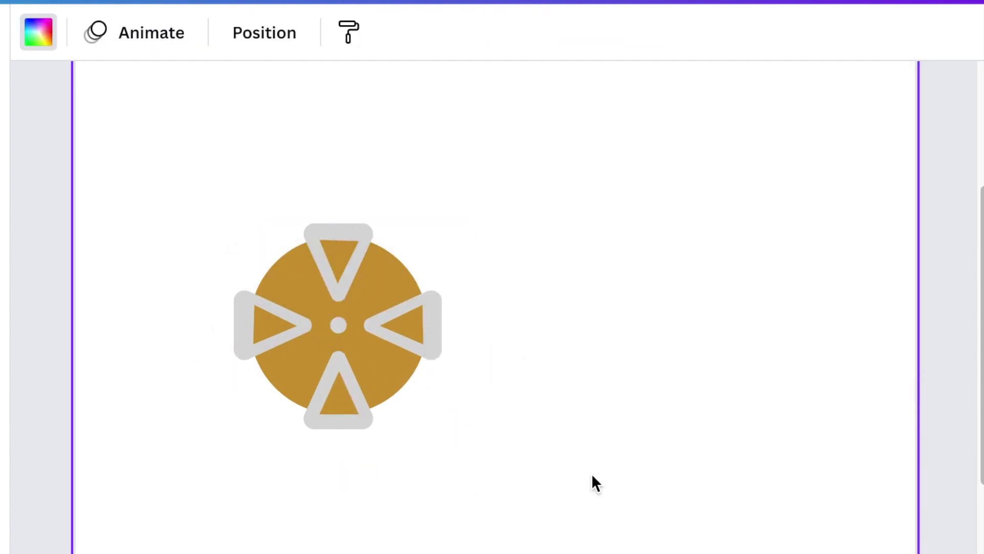
Search the elements for CIRCLE and add the thick ring graphic to the page.
key("ctrl+minus")
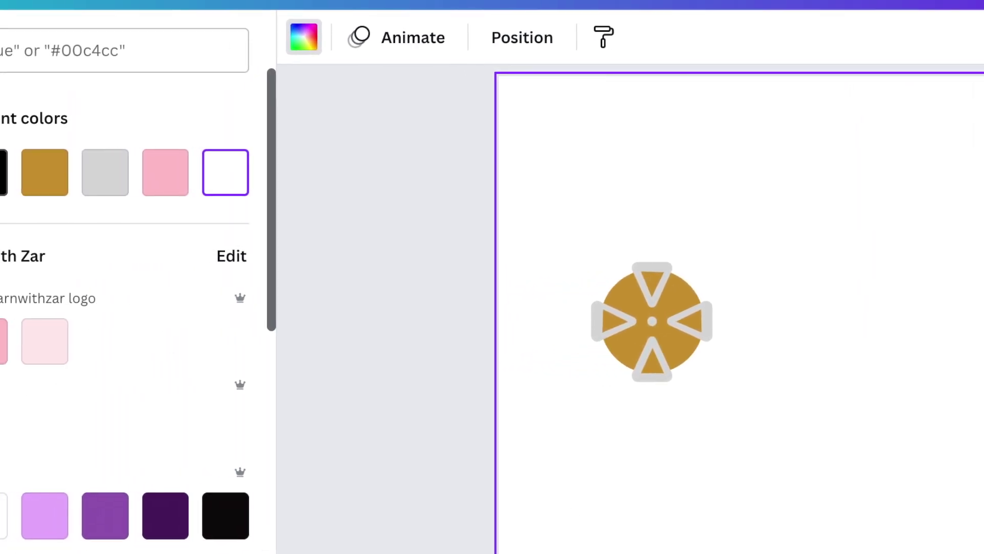
left_click(4, 131)
left_click(113, 51)
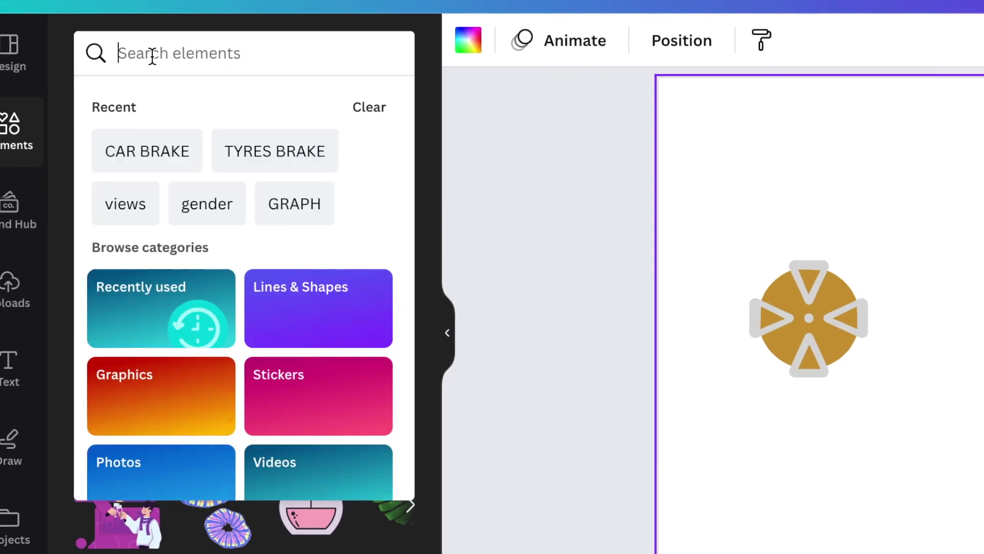
type("CIRCLE")
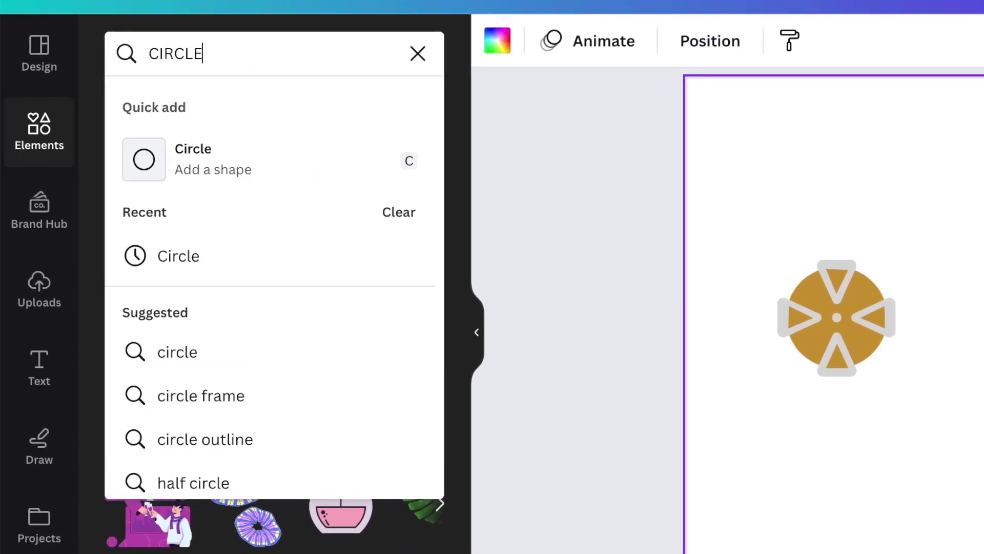
key("Return")
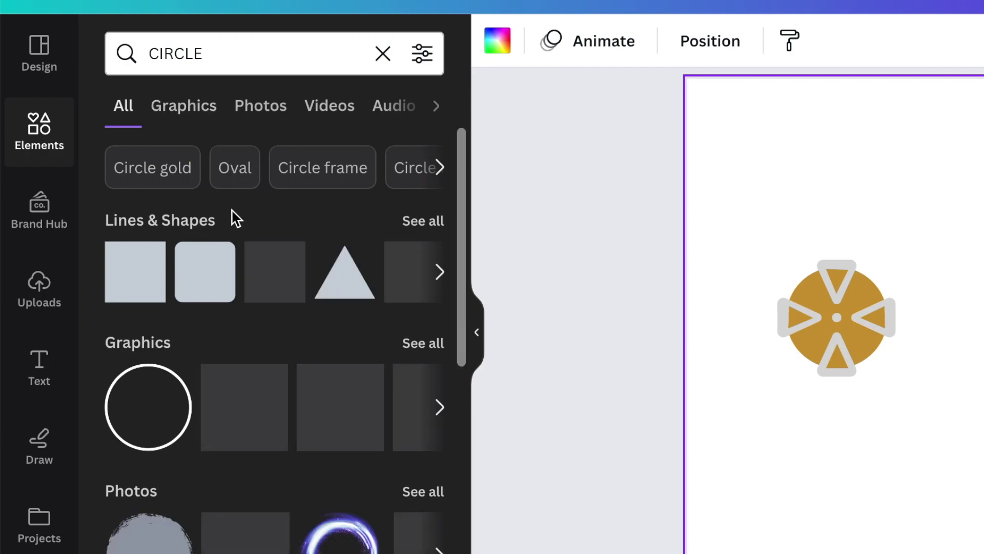
left_click(439, 409)
left_click(143, 413)
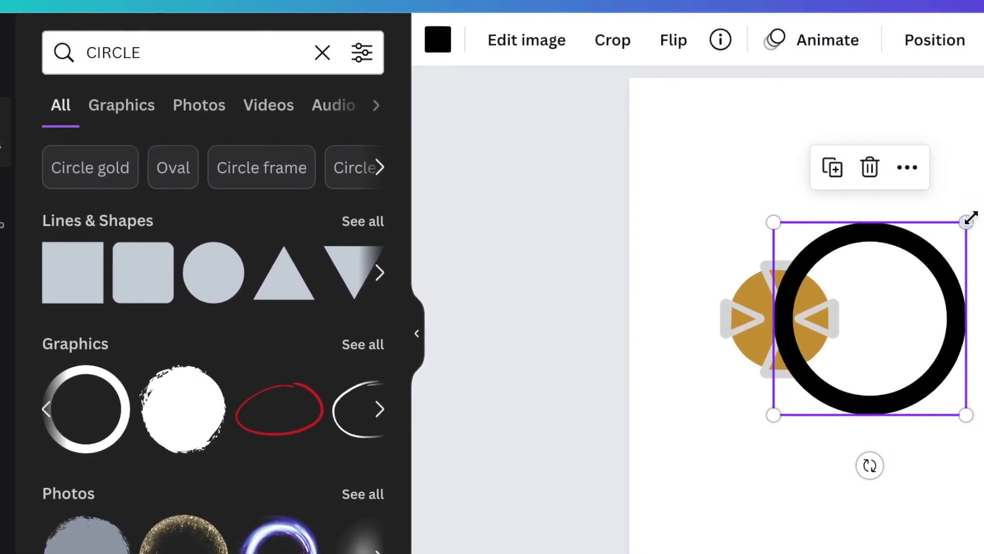
Shrink the black ring to about the emblem's size and place it over the gold circle.
left_click_drag(970, 218, 792, 309)
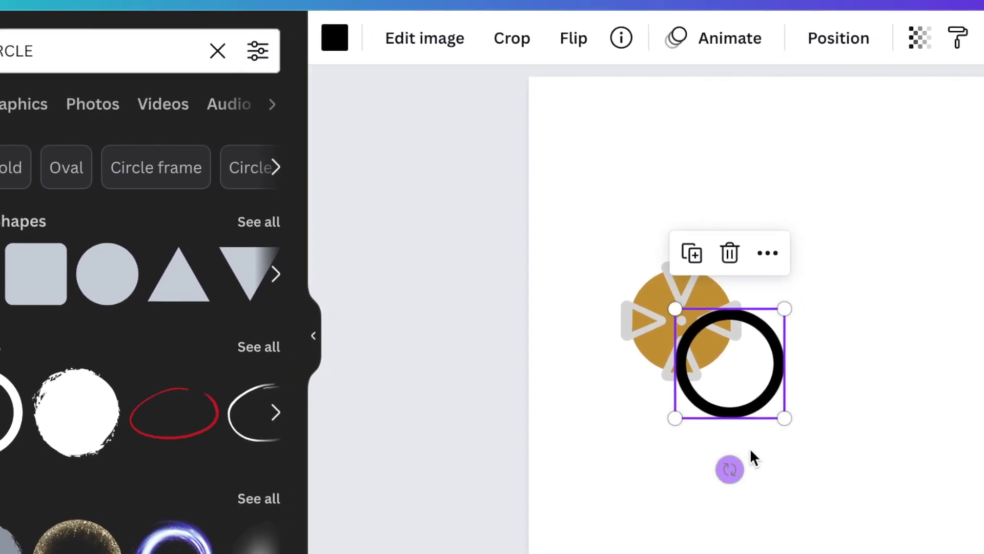
left_click(826, 462)
left_click_drag(752, 382, 608, 336)
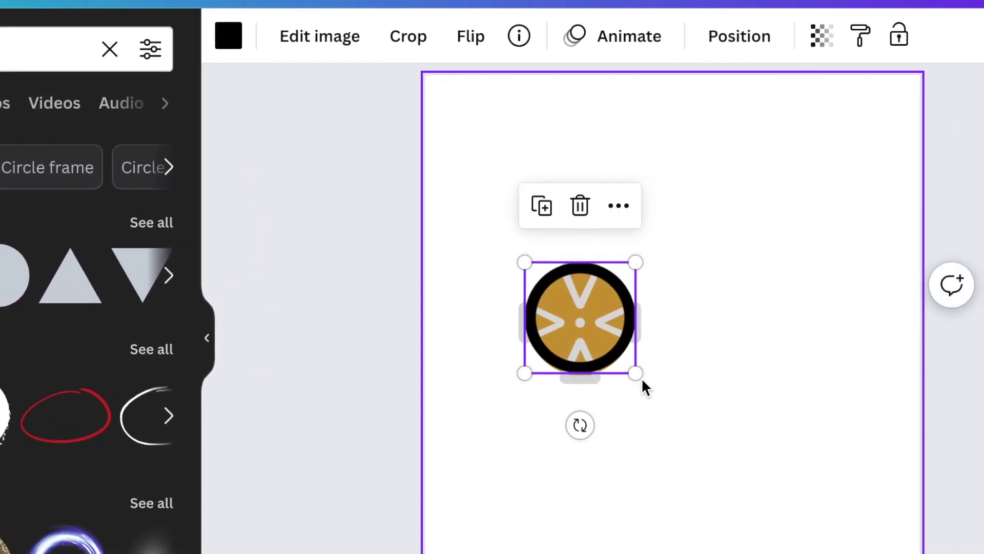
left_click_drag(636, 374, 561, 385)
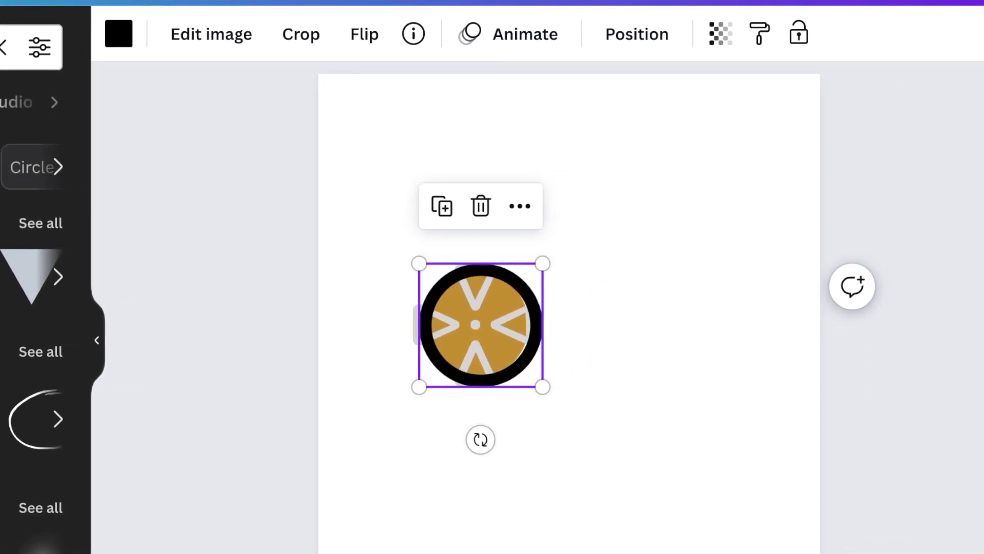
Adjust the ring until it evenly covers the emblem's outer edge and triangle bases, and color it light gray.
scroll(569, 325, "down", 1)
scroll(569, 324, "up", 3)
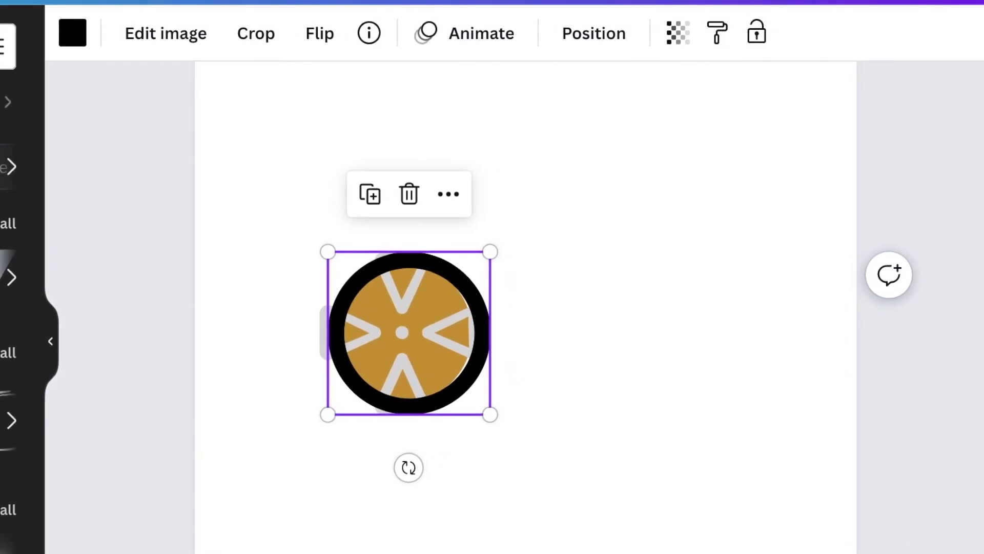
left_click(589, 467)
left_click(472, 377)
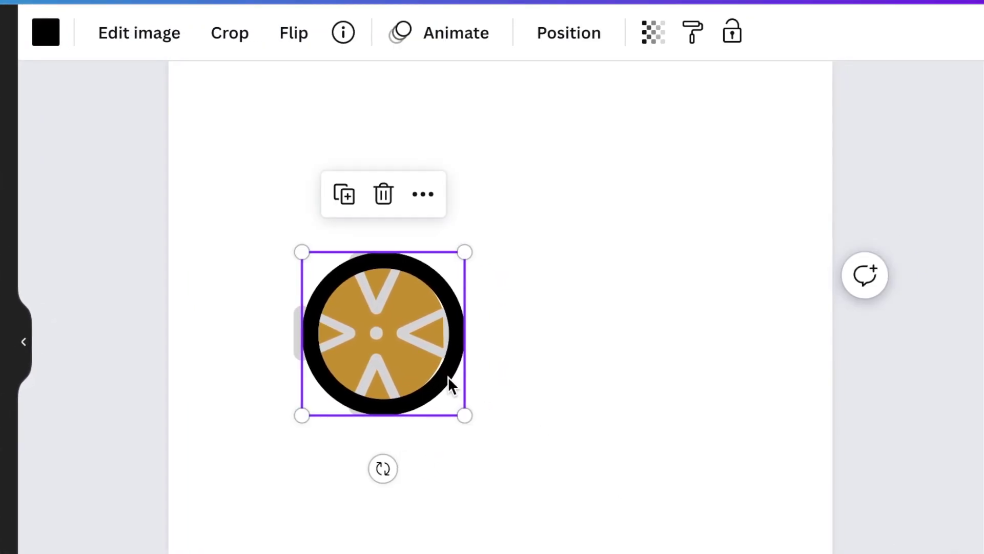
left_click_drag(448, 376, 443, 378)
left_click_drag(459, 251, 464, 246)
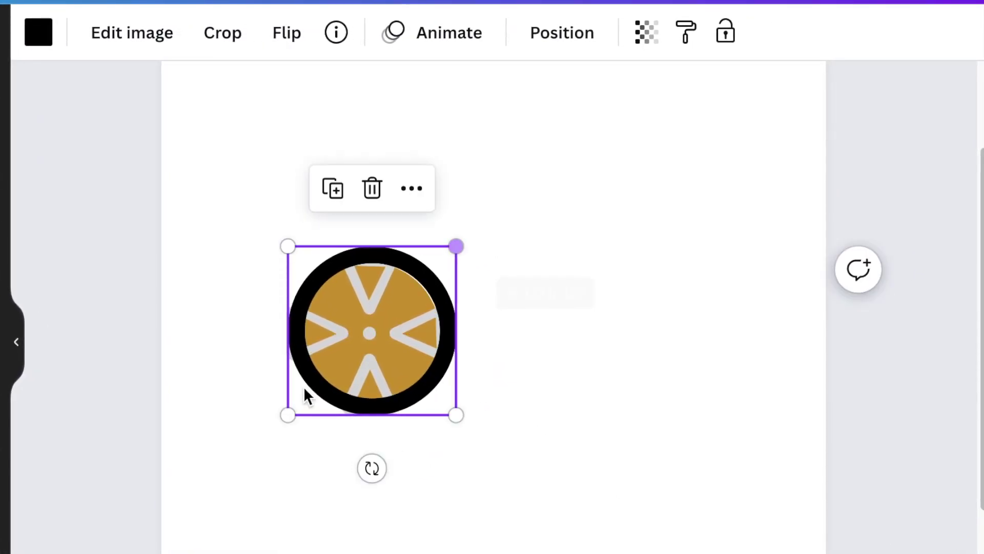
left_click_drag(288, 415, 282, 422)
left_click_drag(457, 246, 454, 249)
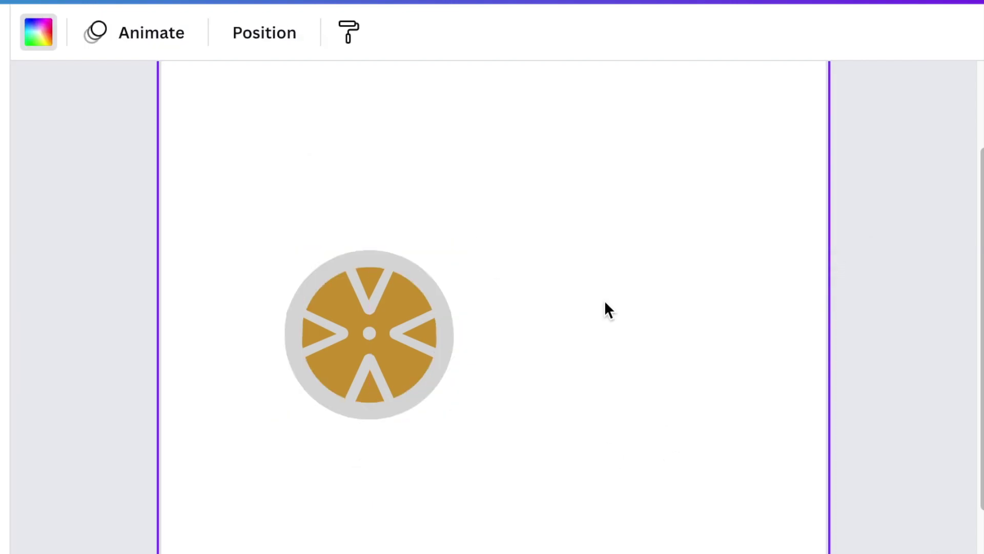
Add a black circle, move it over the emblem and send it behind the other shapes.
key("c")
left_click(152, 34)
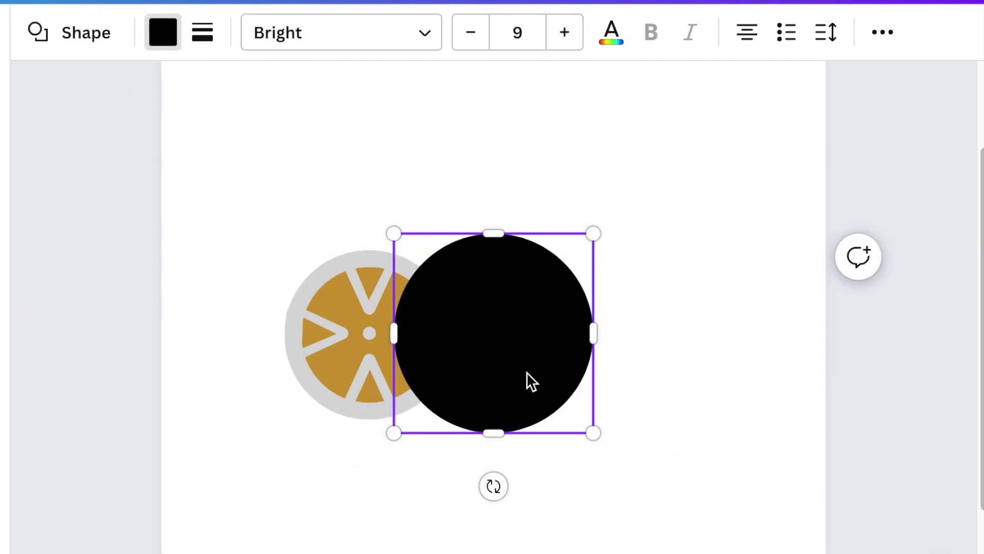
left_click_drag(528, 373, 399, 374)
left_click(880, 33)
left_click(706, 88)
key("ctrl+[")
left_click(570, 252)
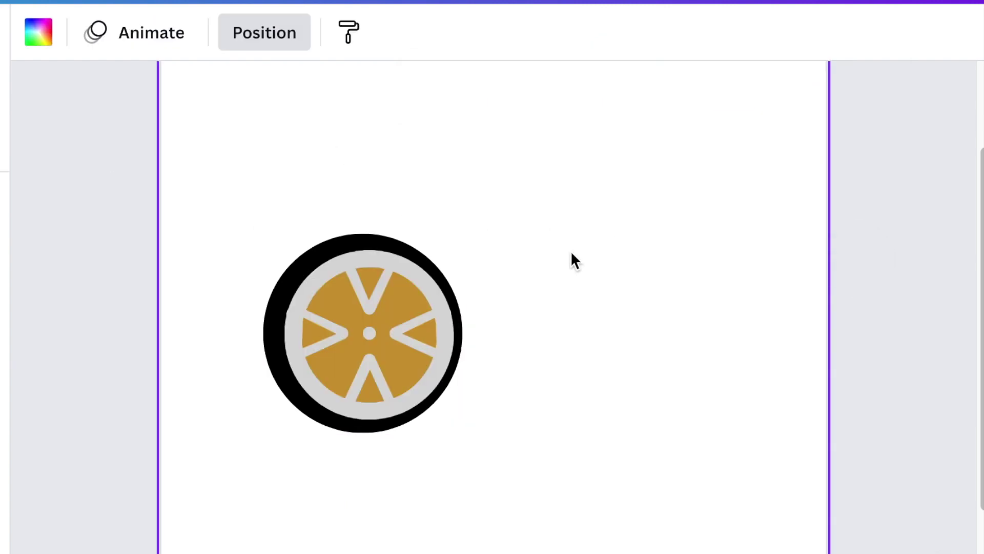
Enlarge and widen the black circle so it forms a tire-like border around the gray ring.
left_click(442, 390)
left_click_drag(466, 436, 471, 442)
mouse_move(263, 232)
left_mouse_down()
mouse_move(248, 222)
mouse_move(255, 225)
left_mouse_up()
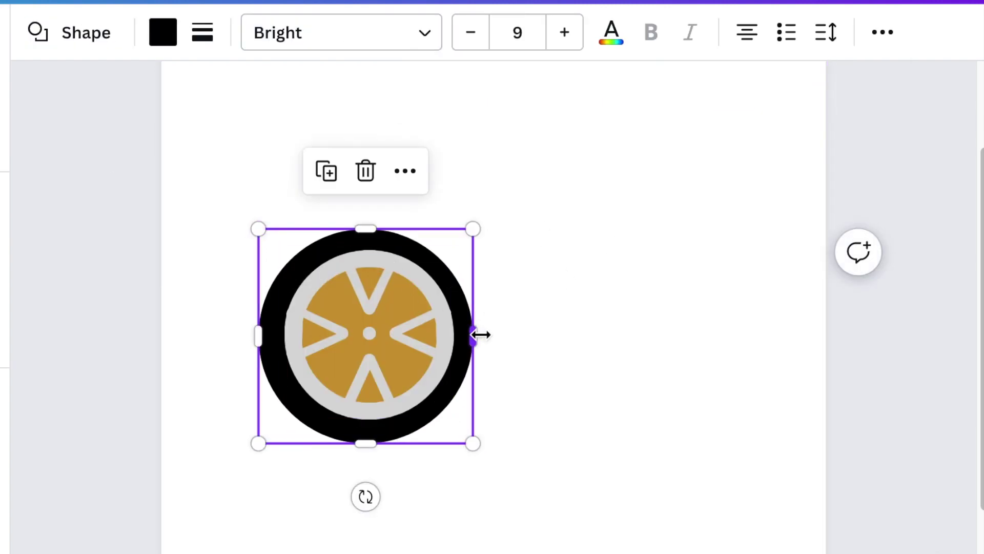
left_click_drag(472, 335, 481, 334)
left_click(564, 372)
Enlarge the gray ring slightly and recenter it on the gold circle.
left_click(435, 394)
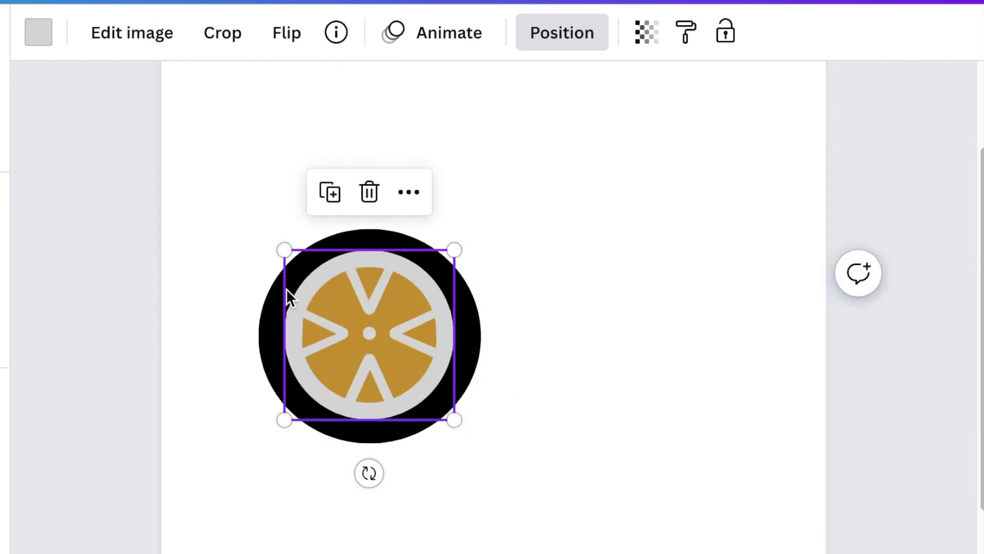
left_click_drag(281, 249, 277, 247)
left_click(275, 245)
left_click_drag(423, 376, 425, 376)
left_click(589, 417)
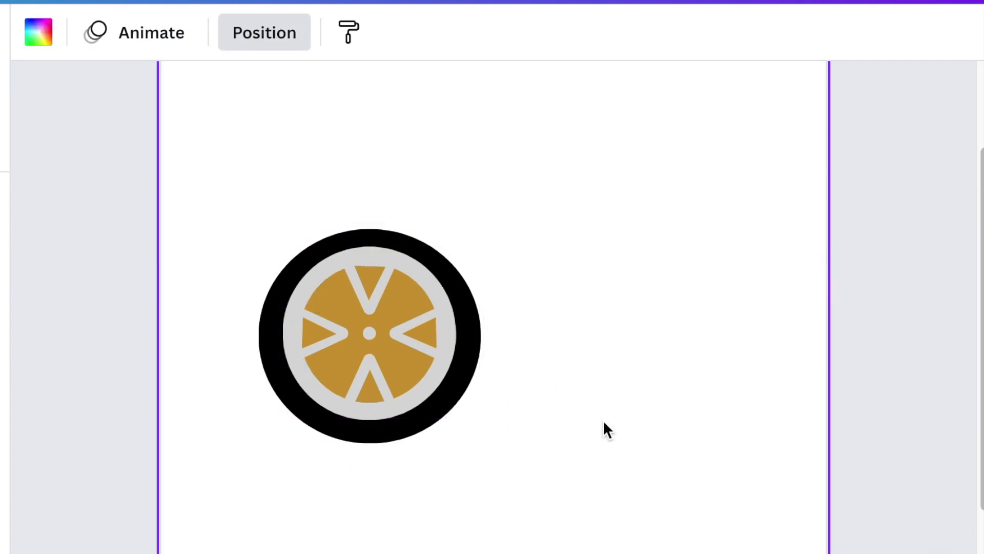
Reduce the black circle slightly to even out the border around the gray ring.
left_click(266, 435)
left_click_drag(257, 441, 262, 437)
left_click_drag(482, 437, 478, 436)
left_click(451, 413)
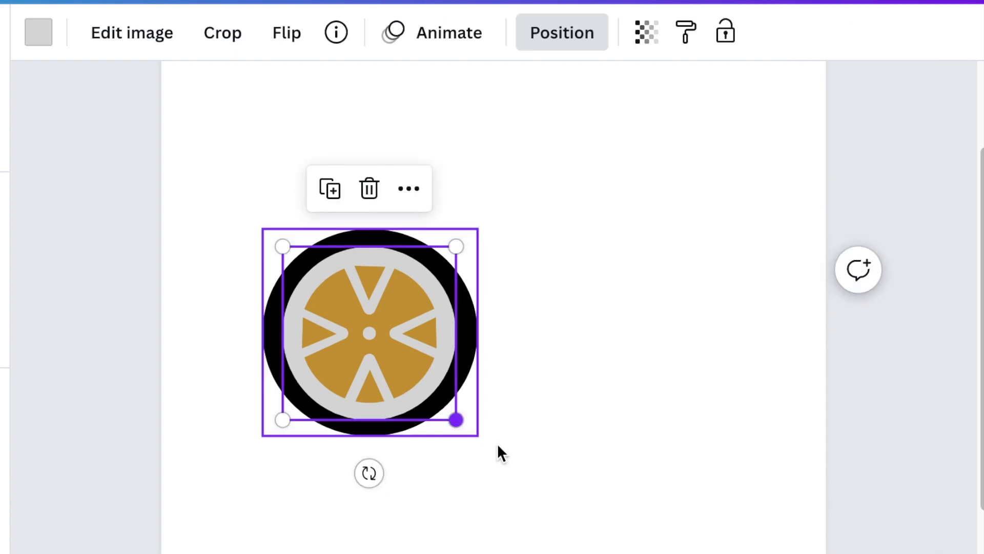
left_click(498, 444)
left_click(472, 371)
left_click_drag(477, 371, 478, 370)
left_click(593, 428)
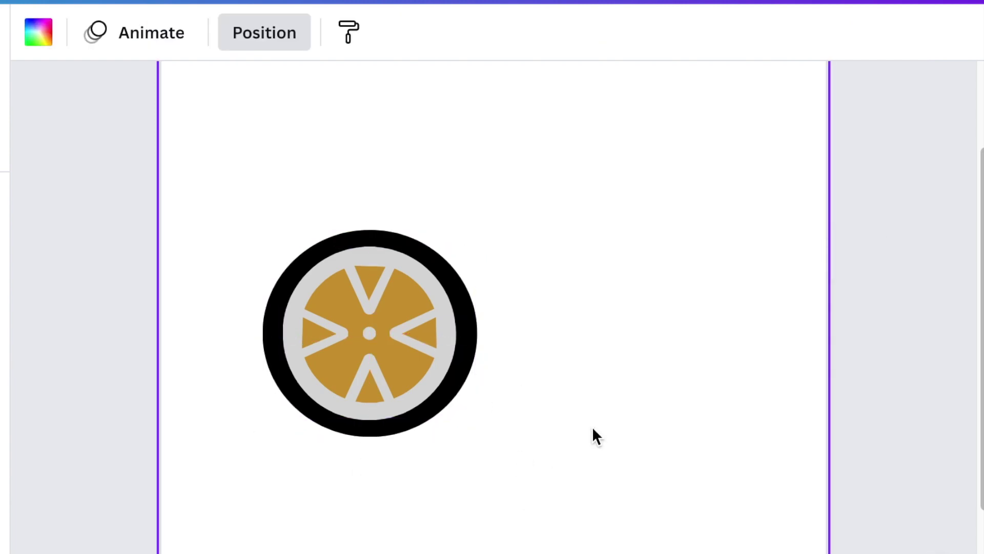
Duplicate the gray ring, shrink the copy slightly and center it inside the original to thicken the ring inward.
left_click(443, 354)
left_click(347, 203)
mouse_move(453, 418)
left_mouse_down()
mouse_move(431, 391)
mouse_move(444, 412)
left_mouse_up()
left_click_drag(366, 367, 408, 389)
left_click(598, 429)
left_click(402, 386)
left_click(570, 445)
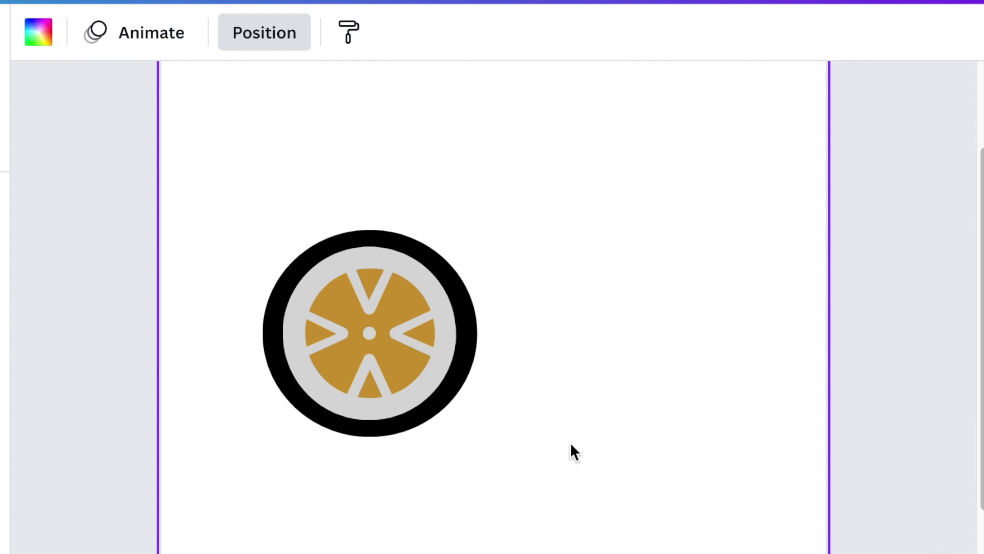
left_click(441, 389)
left_click_drag(287, 416, 286, 418)
left_click(585, 419)
Stretch the black circle slightly at its bottom, top and right edges to thicken the border.
left_click(277, 400)
left_click_drag(374, 440, 373, 446)
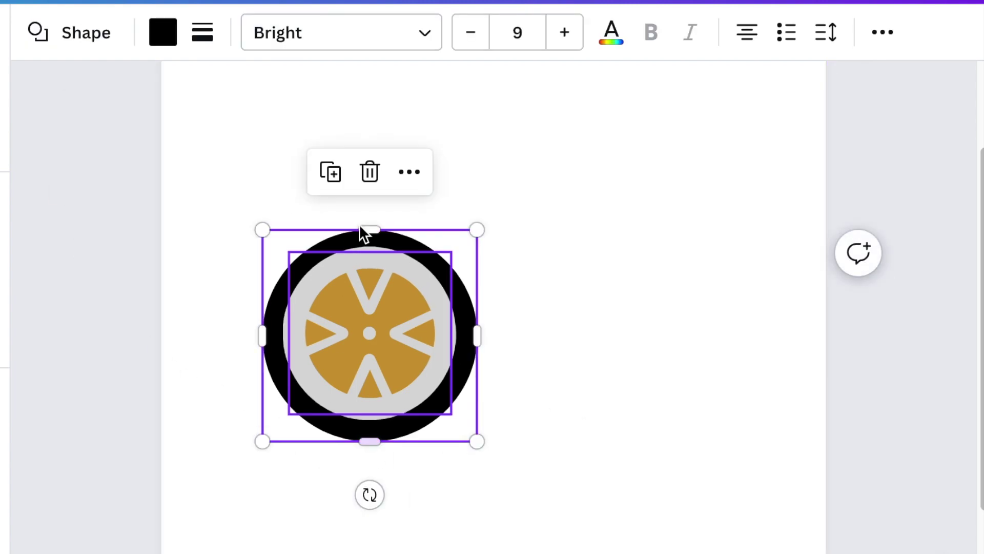
left_click_drag(368, 230, 368, 224)
left_click(558, 349)
left_click(467, 367)
left_click_drag(482, 342, 485, 341)
left_click(515, 349)
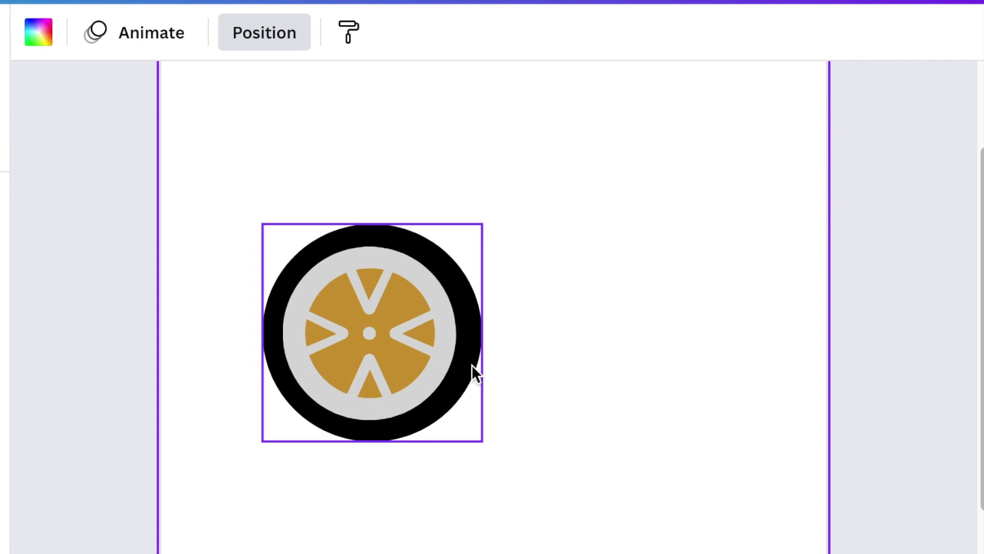
Nudge the black circle left and down and align the gray ring to center the wheel parts.
left_click(472, 365)
key("Left")
key("Left")
key("Down")
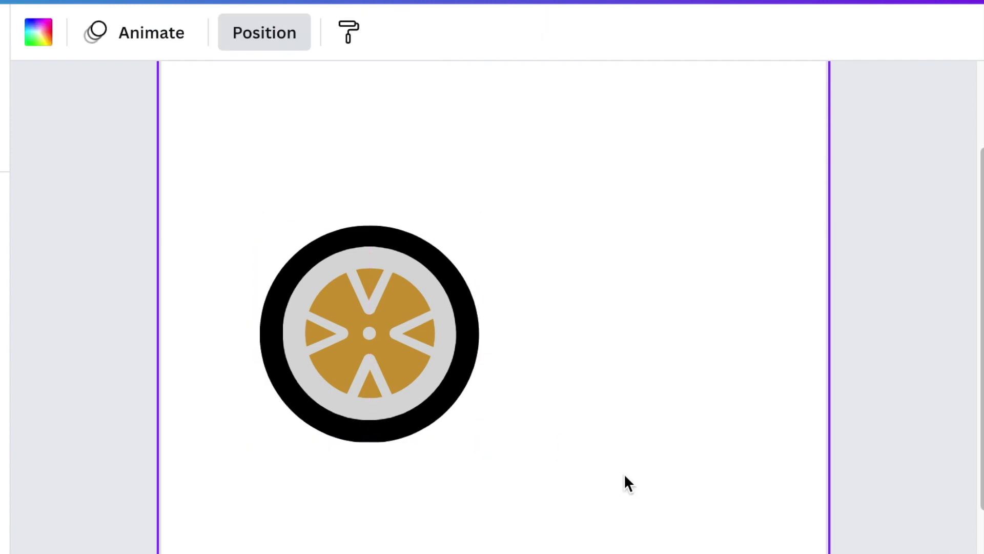
left_click(299, 361)
left_click(672, 416)
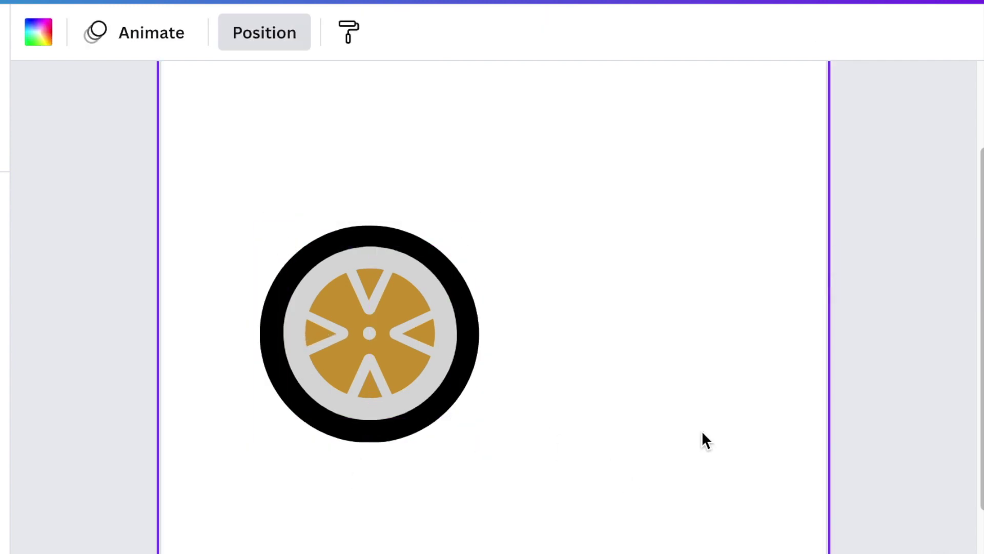
Add a white line with rounded ends and a weight of 10, and shorten it to a small stub.
key("l")
left_click_drag(514, 389, 619, 263)
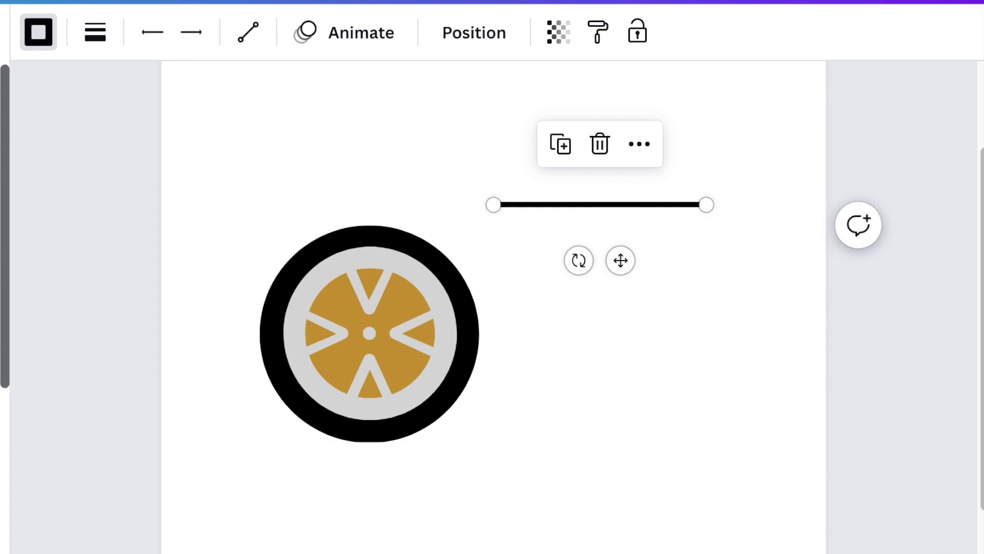
left_click(97, 36)
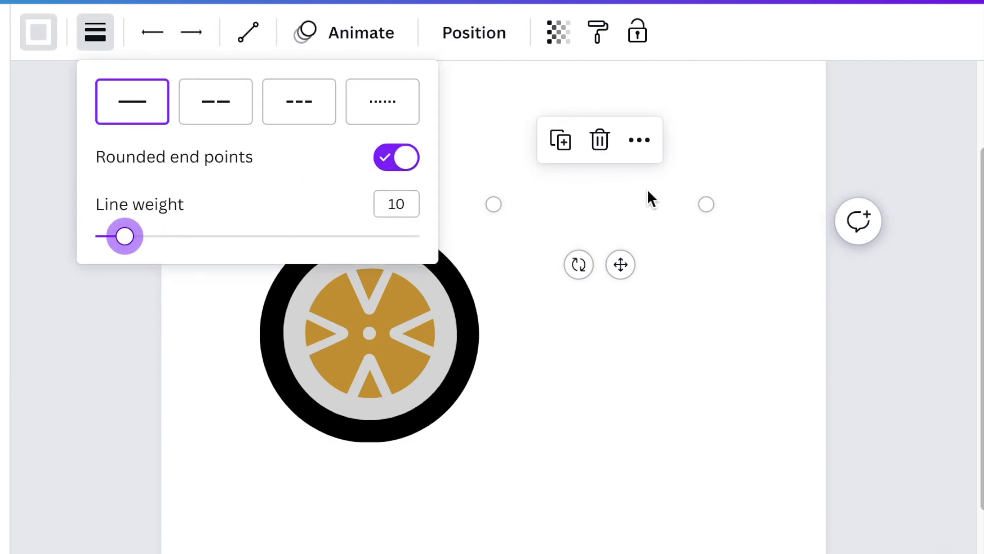
left_click_drag(707, 199, 508, 203)
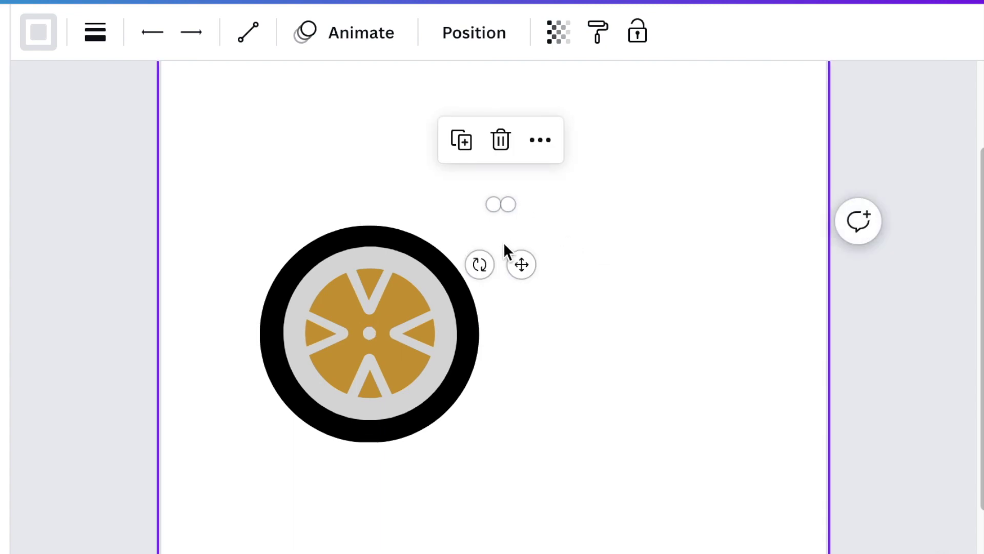
Place the short white line across the black circle's right edge at mid-height as a notch.
scroll(490, 311, "up", 5)
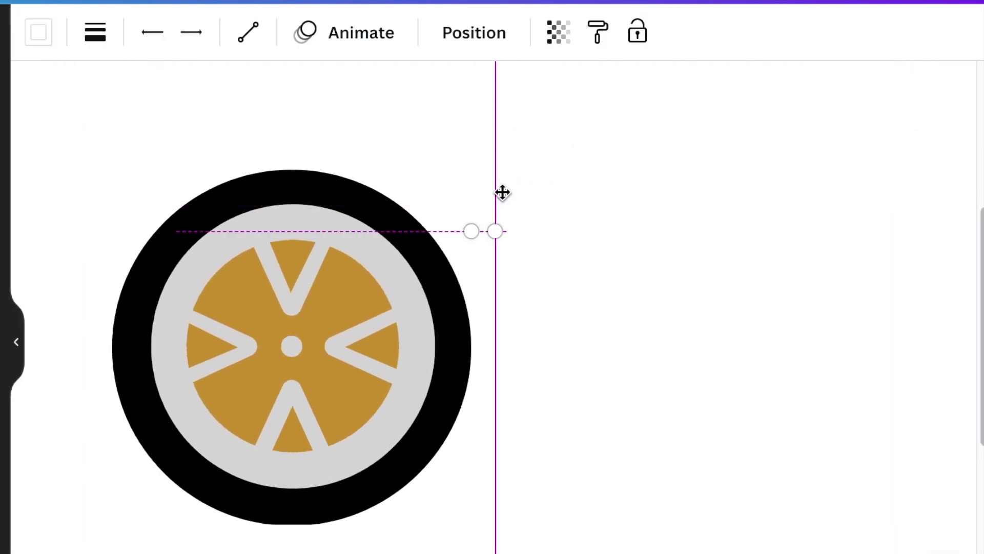
left_click(651, 335)
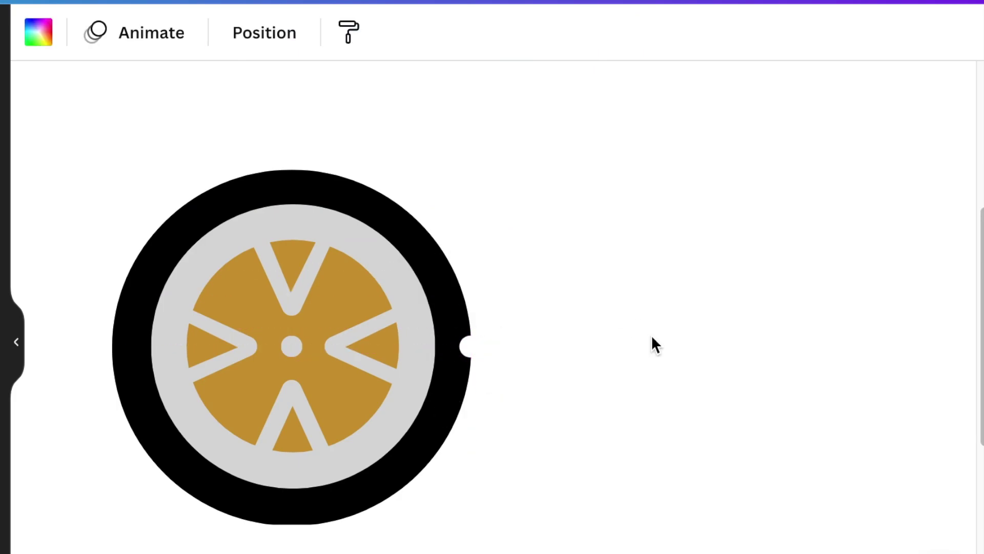
left_click(487, 349)
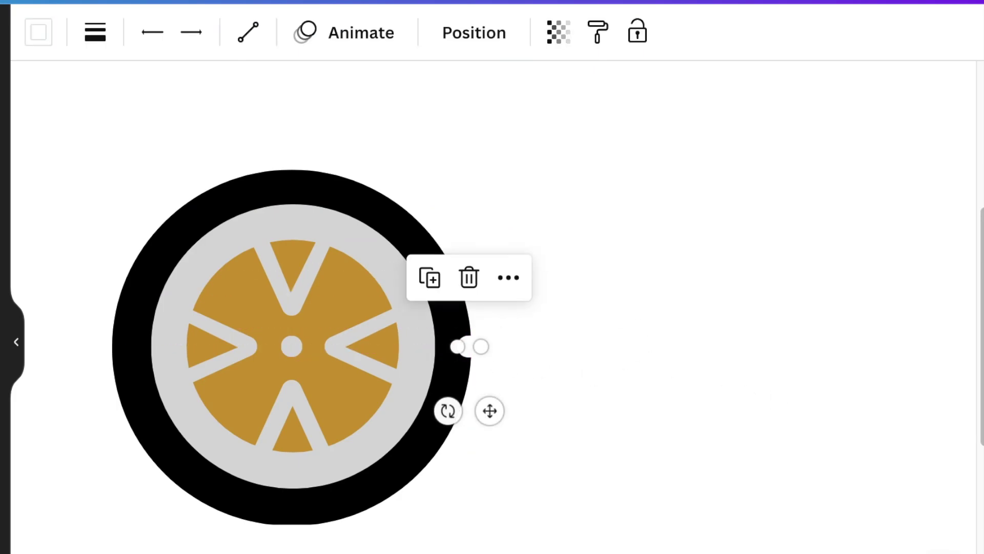
left_click(730, 480)
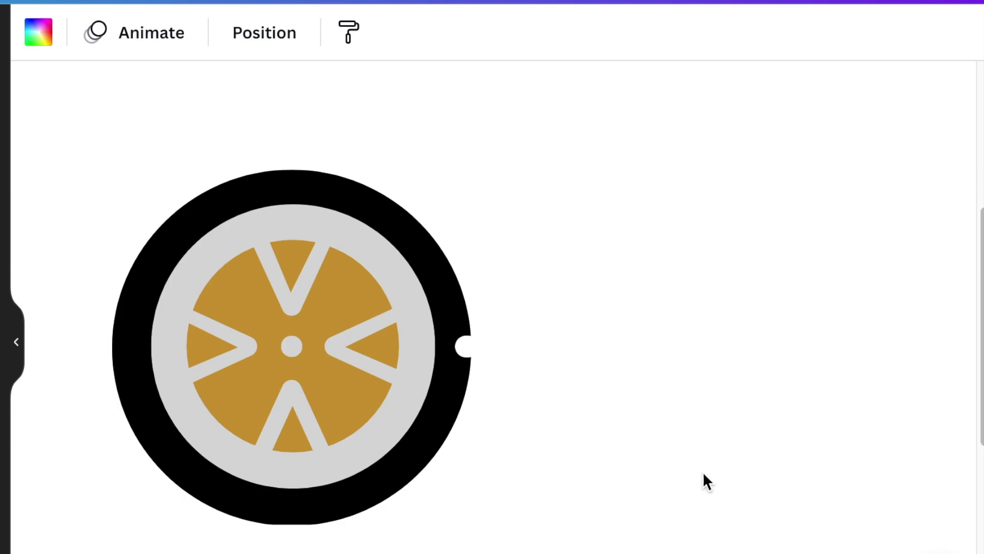
Reduce the white notch's line weight to 8.
left_click(470, 347)
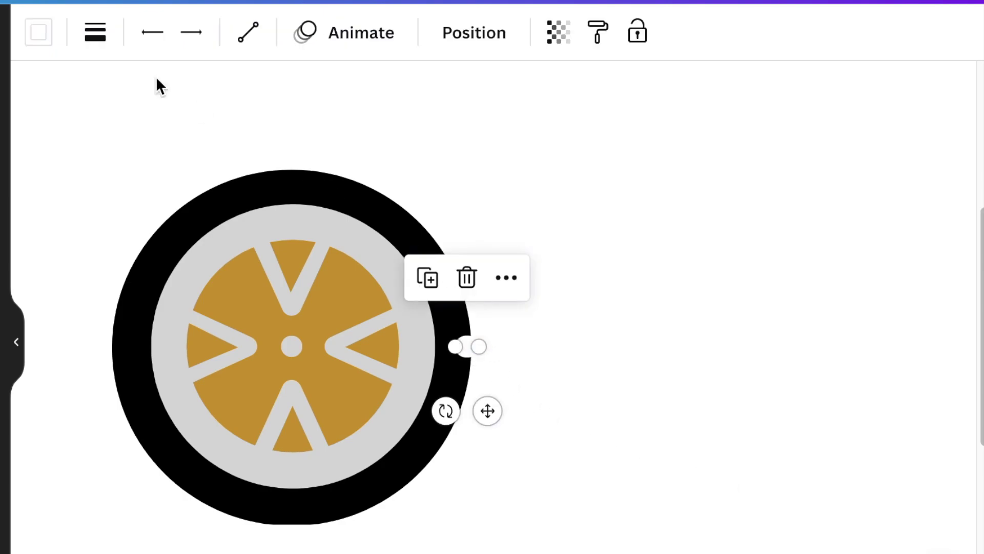
left_click(95, 47)
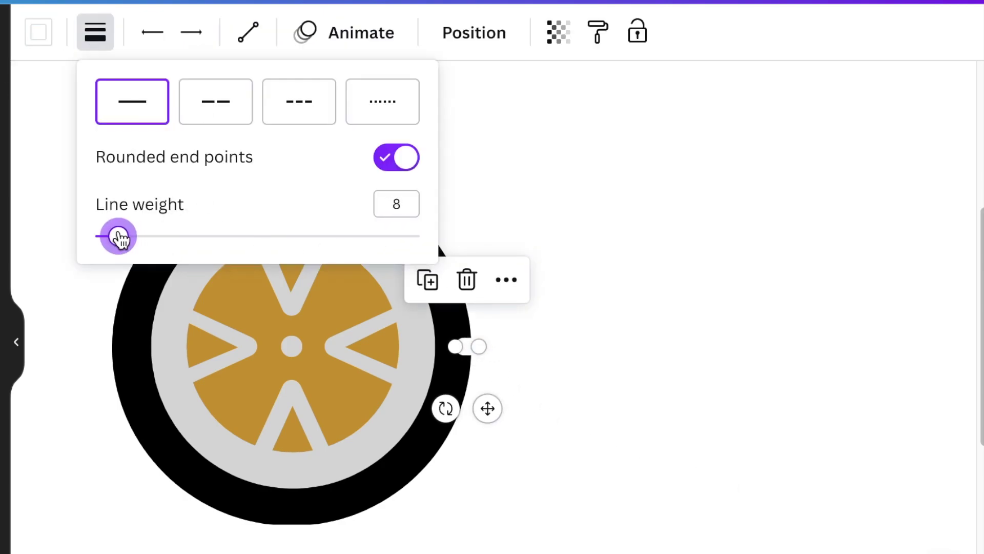
left_click(597, 484)
Place copies of the white notch on the black circle's upper-right edge, rotated toward the center, and on its left edge.
left_click(462, 345)
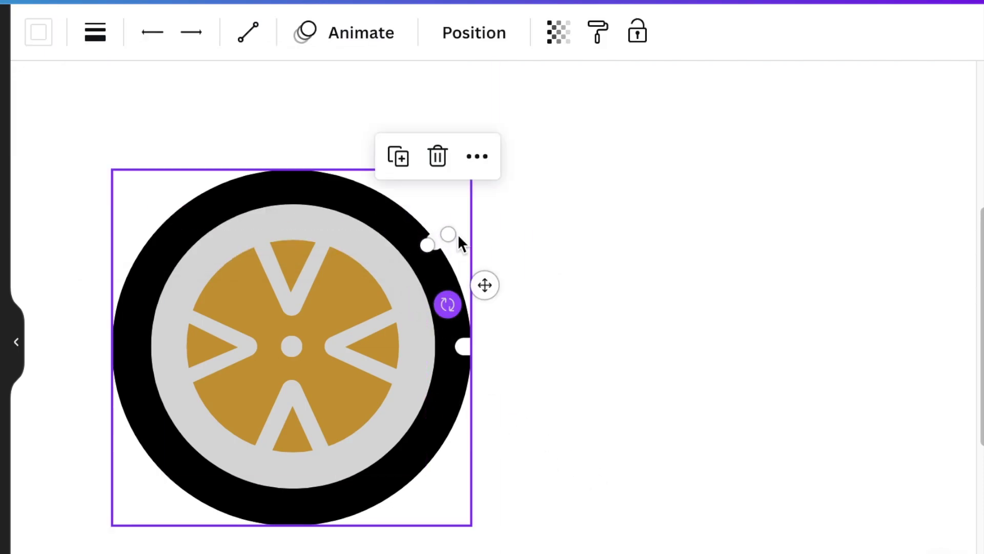
left_click(469, 346)
left_click_drag(520, 441, 134, 406)
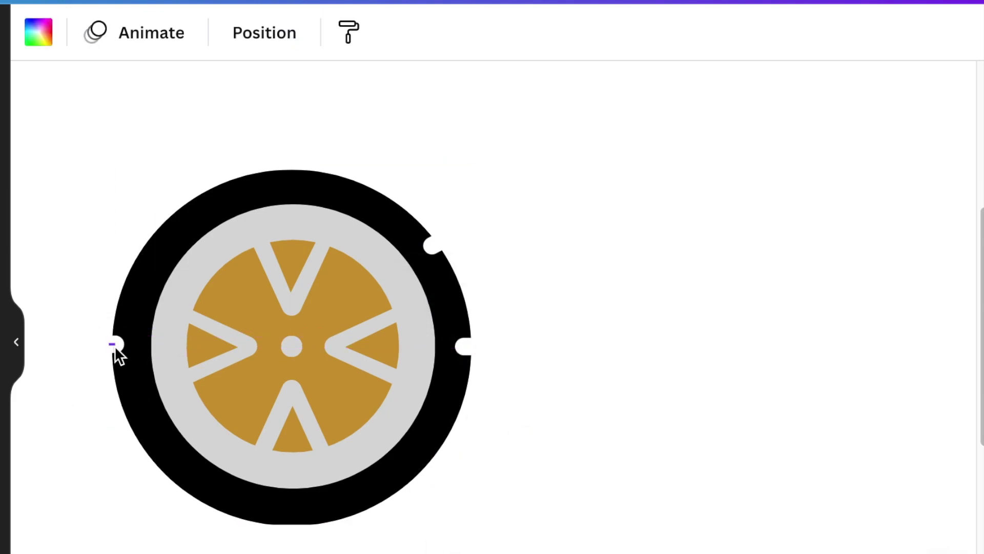
Place copies of the white notch on the black circle's lower-left, bottom and top edges, rotated toward the center.
left_click_drag(130, 441, 174, 478)
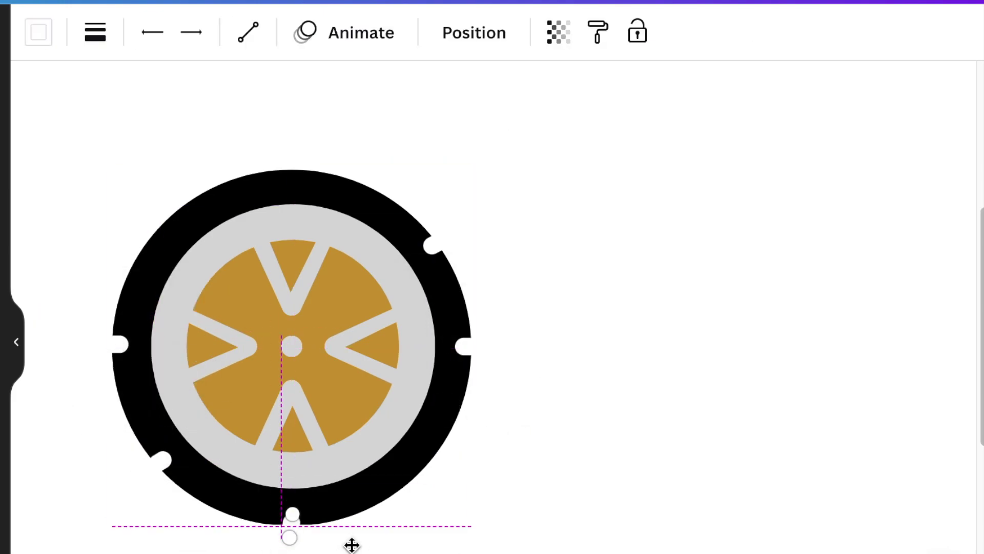
left_click_drag(352, 546, 351, 542)
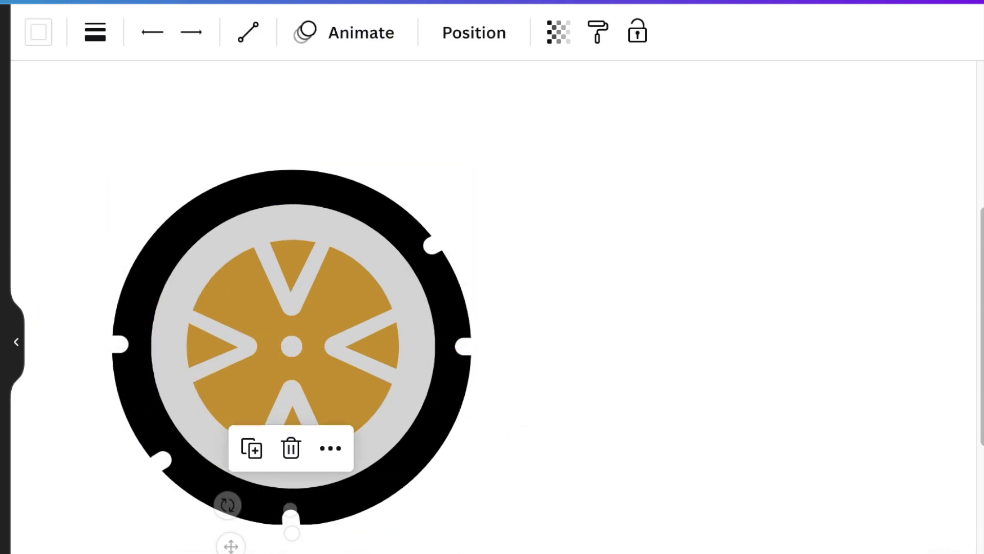
left_click(252, 447)
left_click_drag(266, 552, 235, 203)
Add copies of the white notch on the black circle's upper-left and lower-right edges.
left_click(256, 102)
key("super+d")
left_click_drag(167, 301, 375, 513)
Fine-tune the upper-right, lower-right and bottom notches so they sit evenly around the black circle's rim.
left_click(431, 245)
left_click_drag(477, 288, 465, 275)
left_click_drag(110, 226, 115, 228)
left_click(421, 465)
left_click_drag(356, 477, 359, 489)
left_click(573, 549)
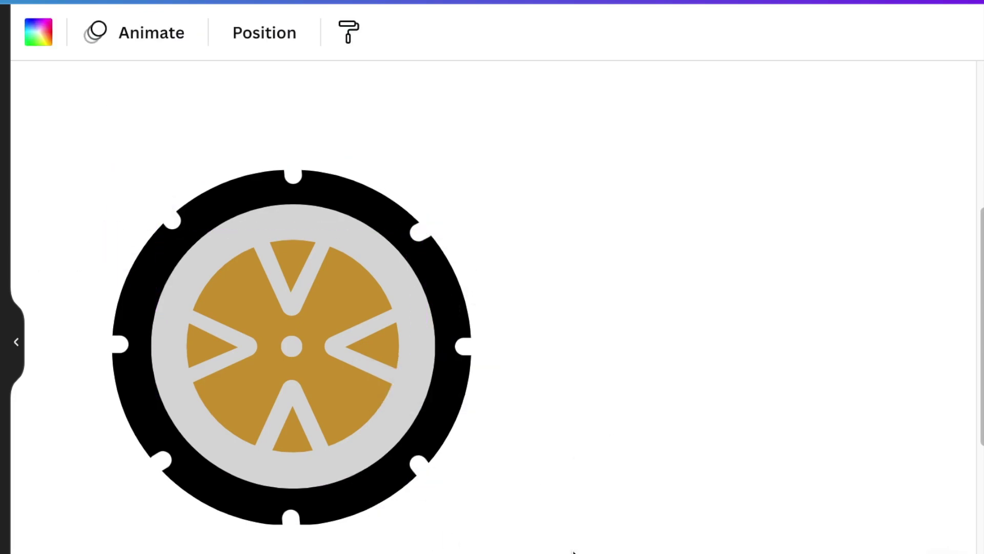
left_click(419, 465)
left_click(291, 517)
left_click_drag(237, 504, 239, 499)
Turn the spare short line beside the wheel into a black stub with a line weight of 27.
left_click(502, 381)
left_click_drag(446, 425, 453, 436)
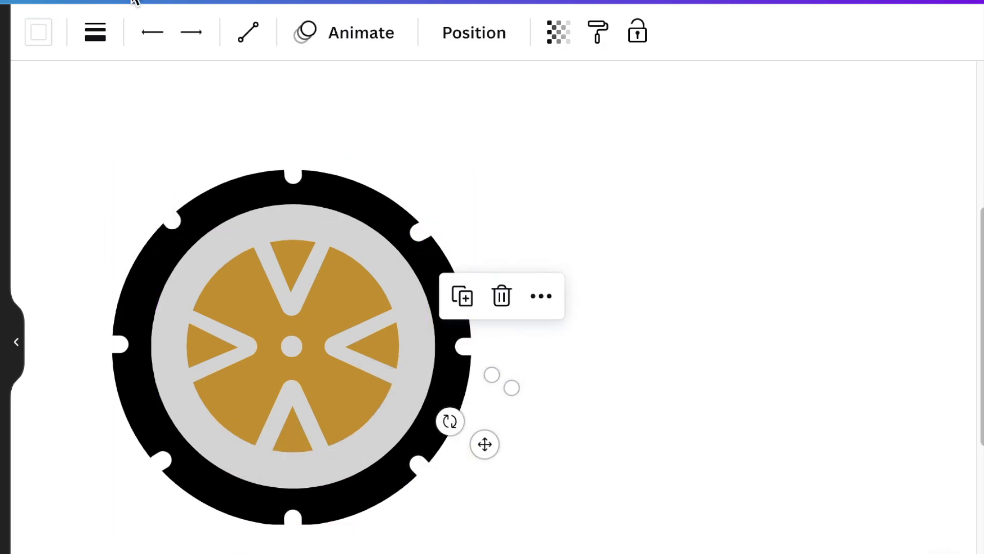
left_click(39, 31)
left_click(106, 45)
left_click_drag(117, 236, 180, 241)
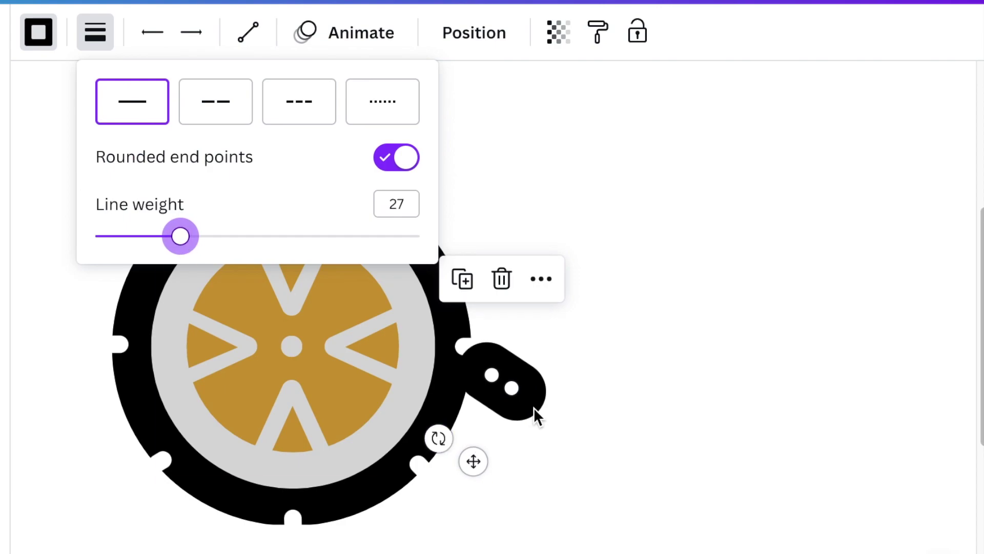
left_click(573, 380)
left_click(533, 404)
left_click(789, 435)
Lengthen the thick black stub and place it diagonally on the wheel's lower-right edge as the tail of a Q.
left_click(512, 386)
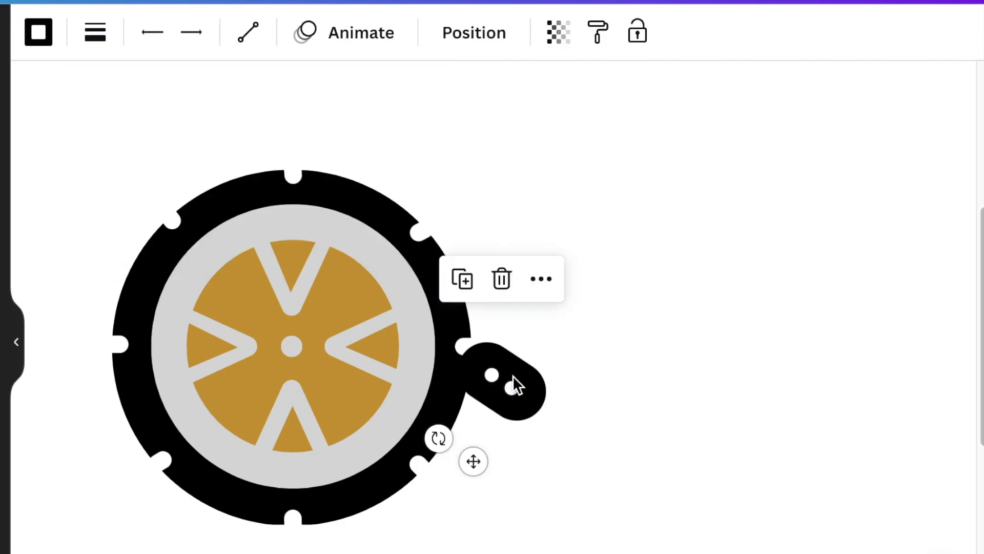
left_click_drag(513, 386, 479, 446)
left_click(521, 485)
left_click(423, 469)
left_click_drag(386, 518, 585, 482)
left_click_drag(429, 347, 535, 521)
left_click(631, 471)
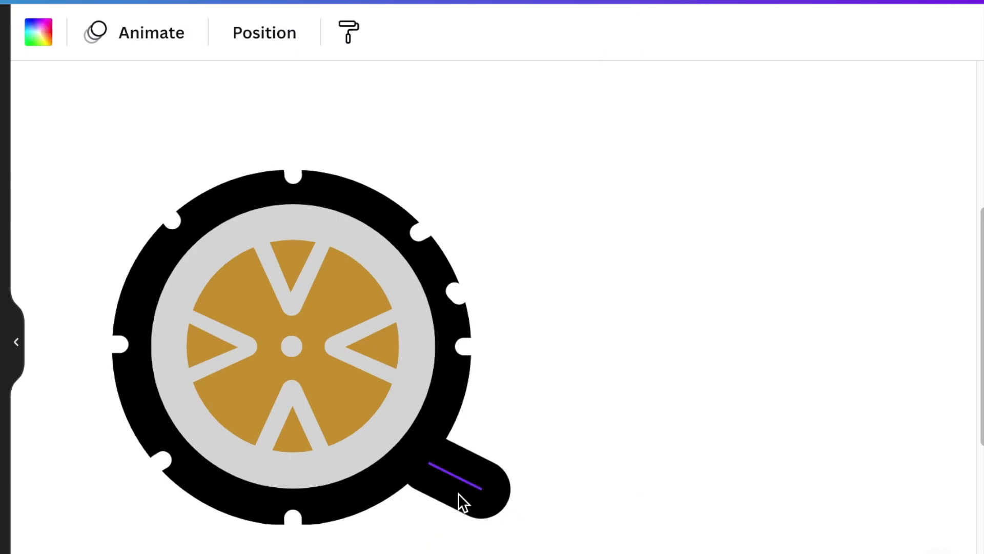
left_click(458, 494)
left_click_drag(399, 539, 390, 545)
Move the white notch from the wheel's right side to the outer tip of the black tail.
left_click(455, 293)
left_click_drag(426, 351, 476, 553)
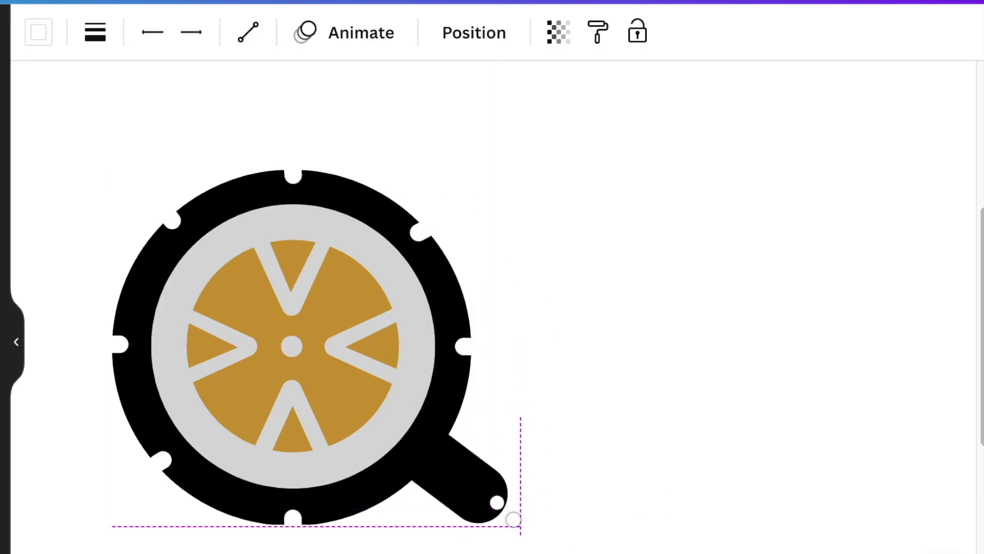
left_click(475, 32)
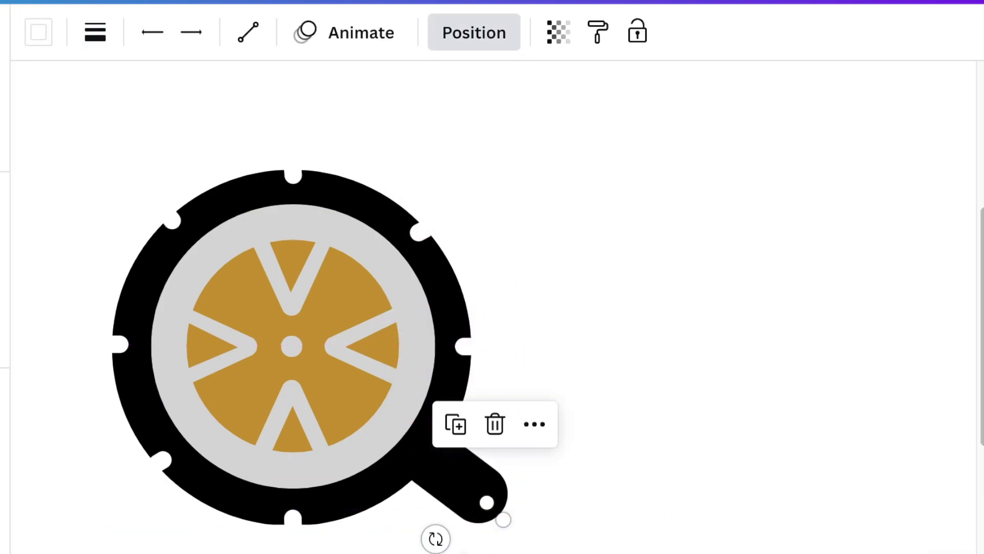
key("Escape")
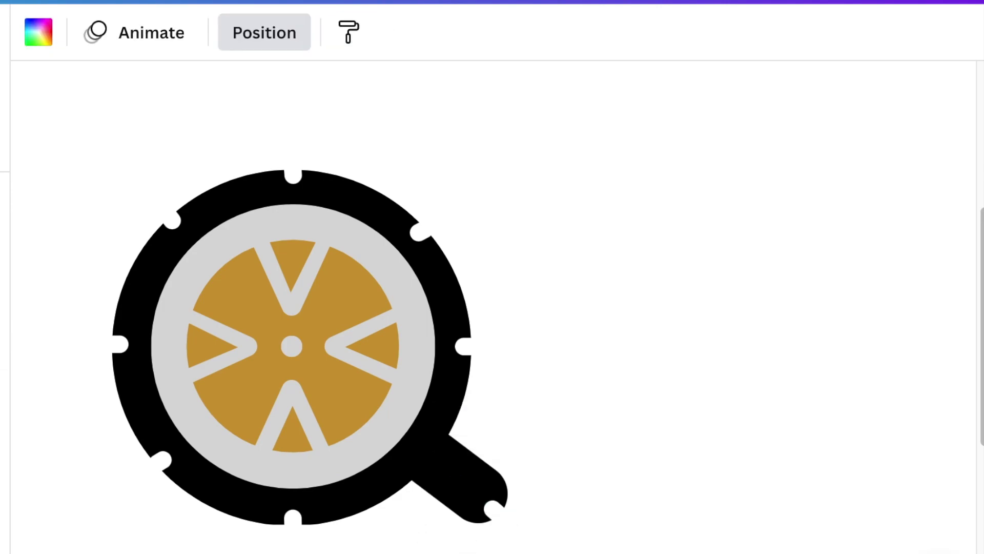
Group all parts of the Q-shaped wheel and nudge the group slightly up and to the left.
scroll(493, 307, "down", 4)
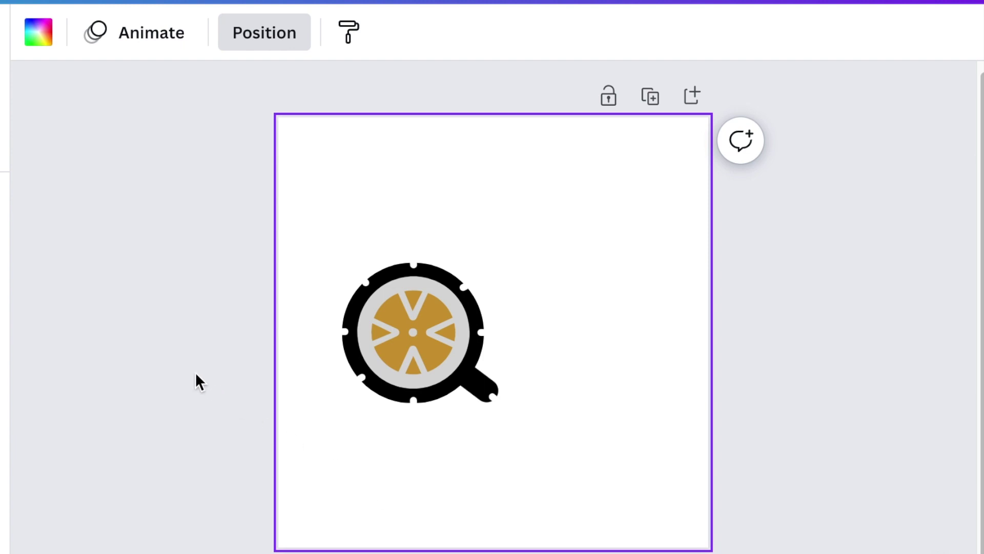
left_click(190, 259)
left_click_drag(192, 237, 571, 467)
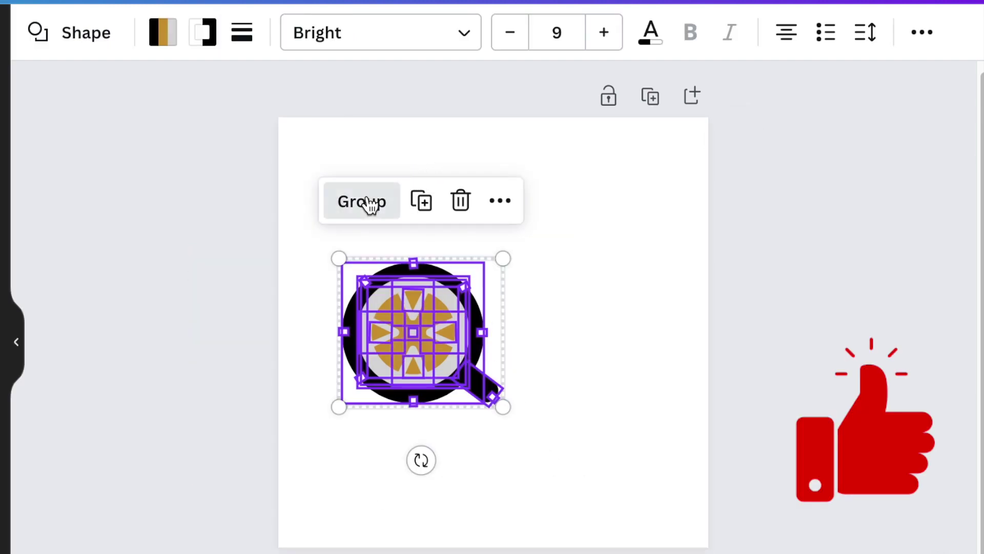
key("ctrl+g")
left_click(626, 419)
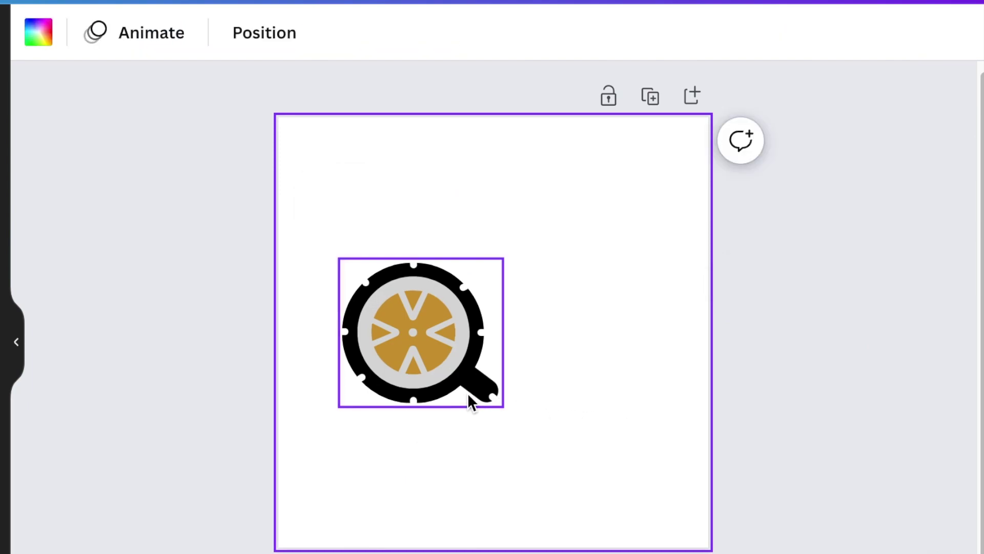
left_click_drag(463, 389, 457, 382)
Add the text "T" to the right of the wheel and enlarge it to font size 102.
key("t")
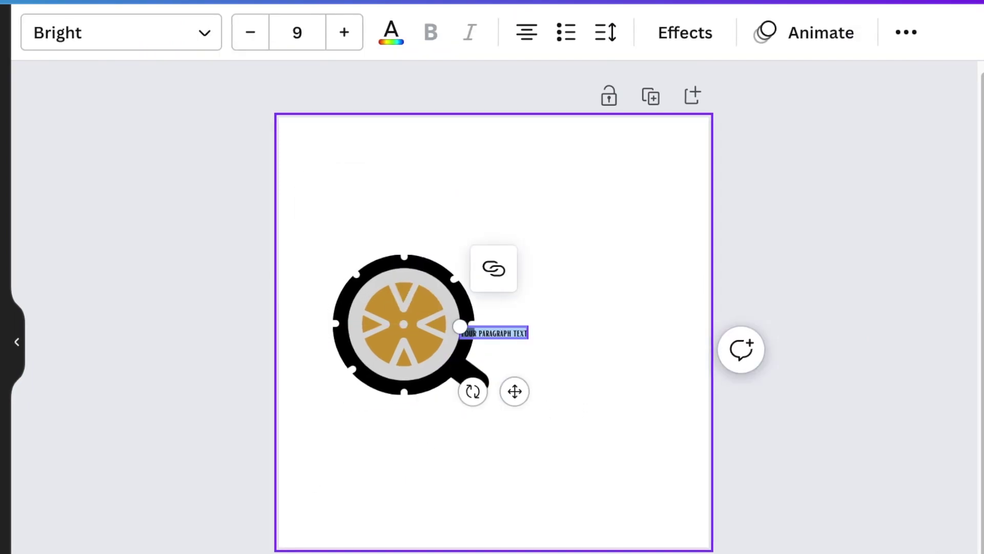
left_click_drag(521, 392, 617, 383)
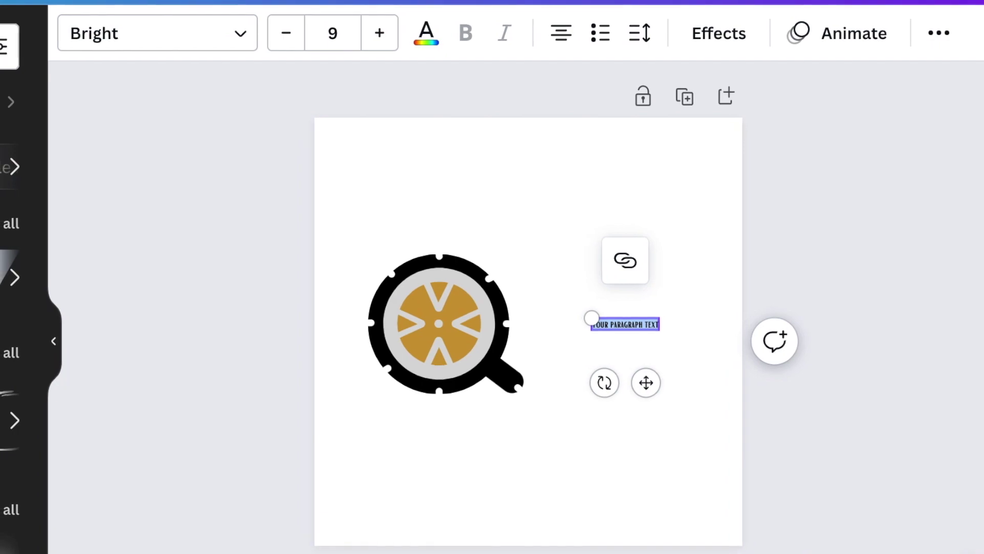
double_click(641, 323)
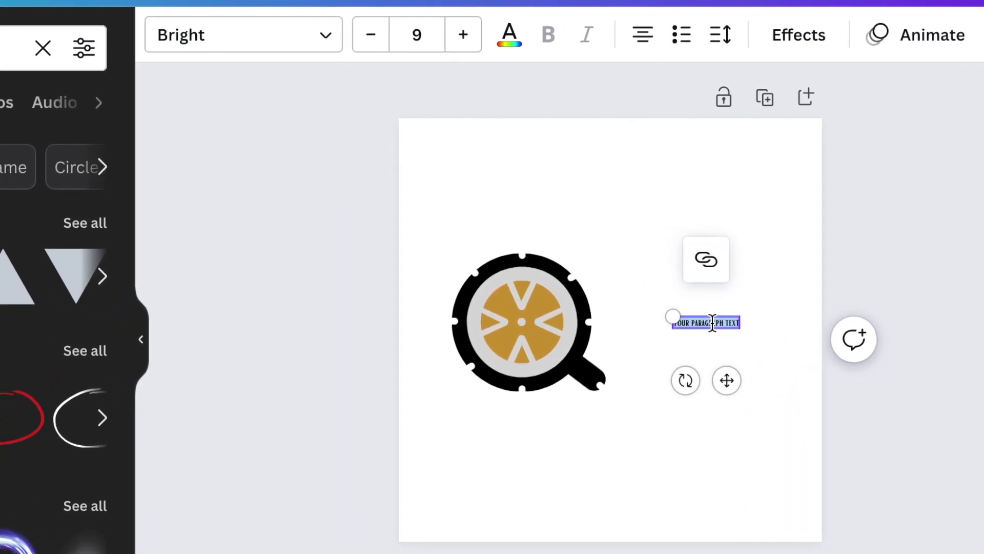
left_click(734, 322)
type("T")
left_click_drag(723, 317, 579, 235)
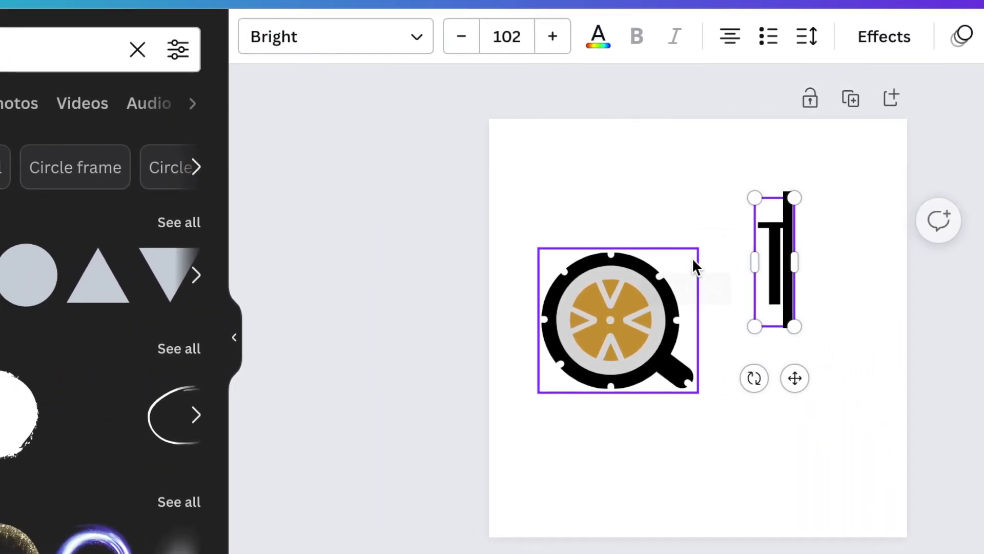
Set the T's font to Wedges, enlarge it to the wheel's height and align it beside the Q.
left_click(439, 37)
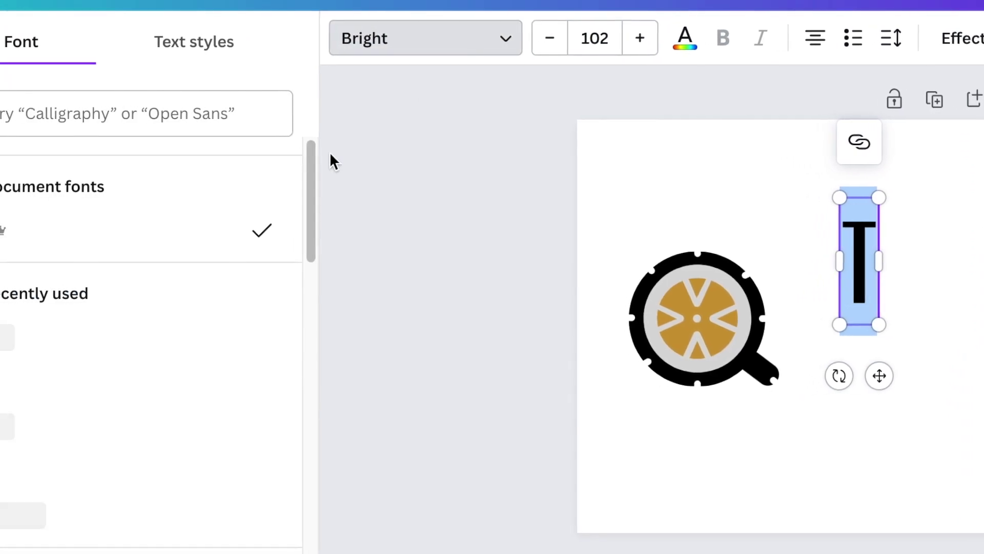
left_click(103, 423)
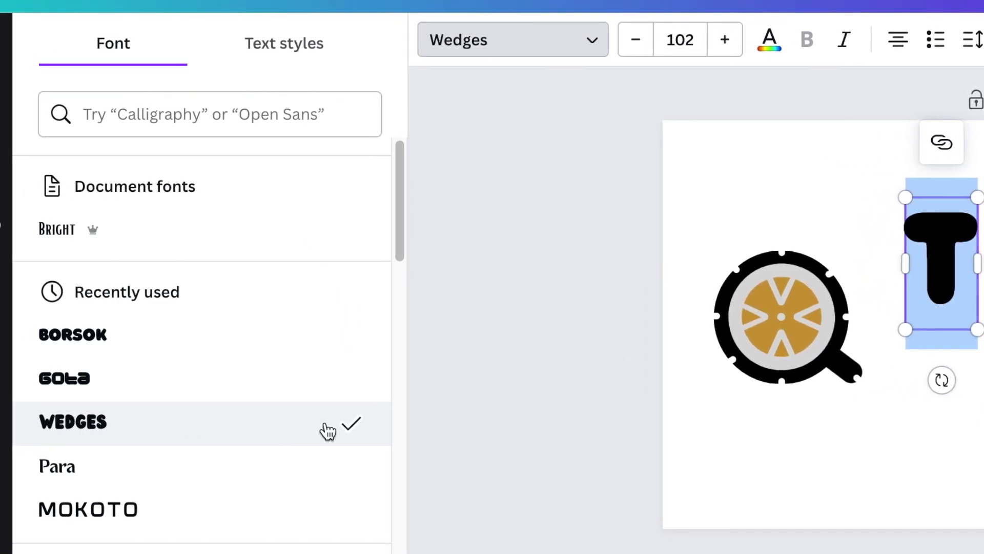
left_click_drag(981, 329, 983, 385)
key("Escape")
left_click(983, 302)
left_click_drag(983, 302, 775, 338)
left_click(925, 389)
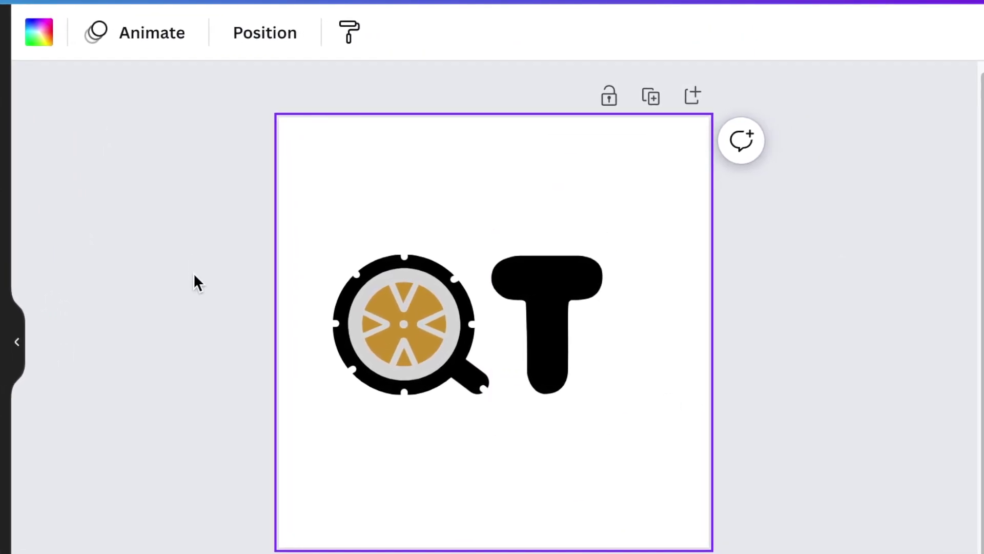
Place copies of the white notch on the T's top, bottom, bar ends and both sides of its stem.
left_click(541, 392)
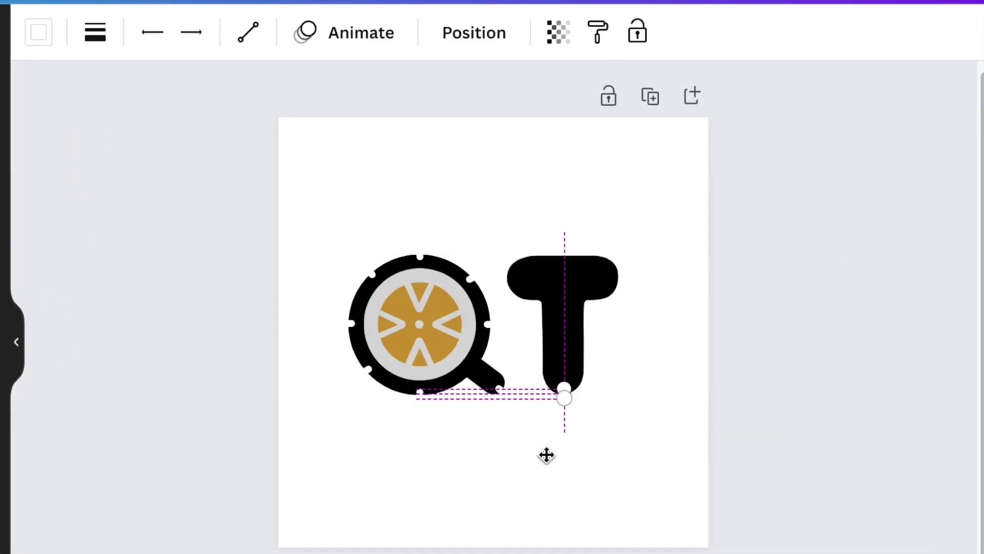
left_click(495, 445)
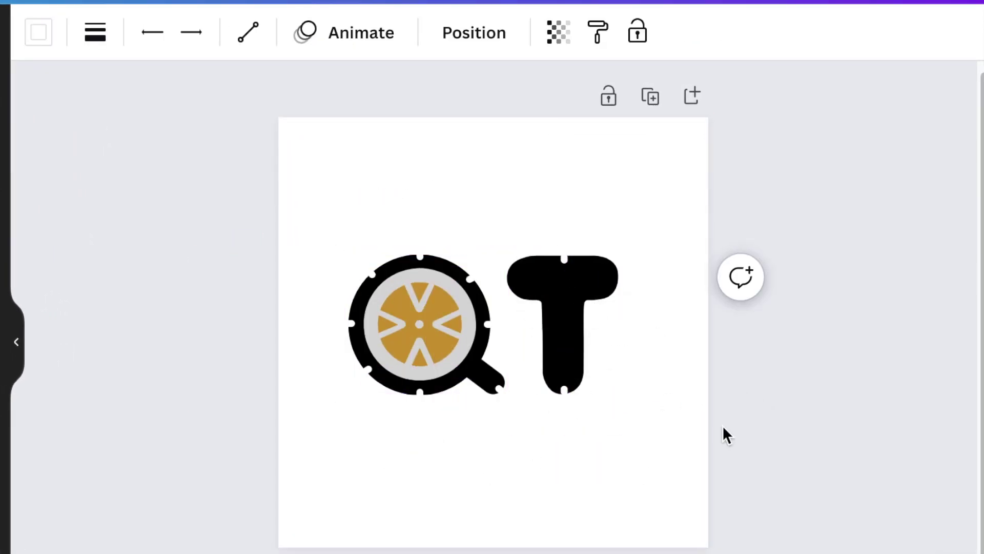
key("ctrl+d")
left_click_drag(603, 334, 642, 338)
left_click(575, 209)
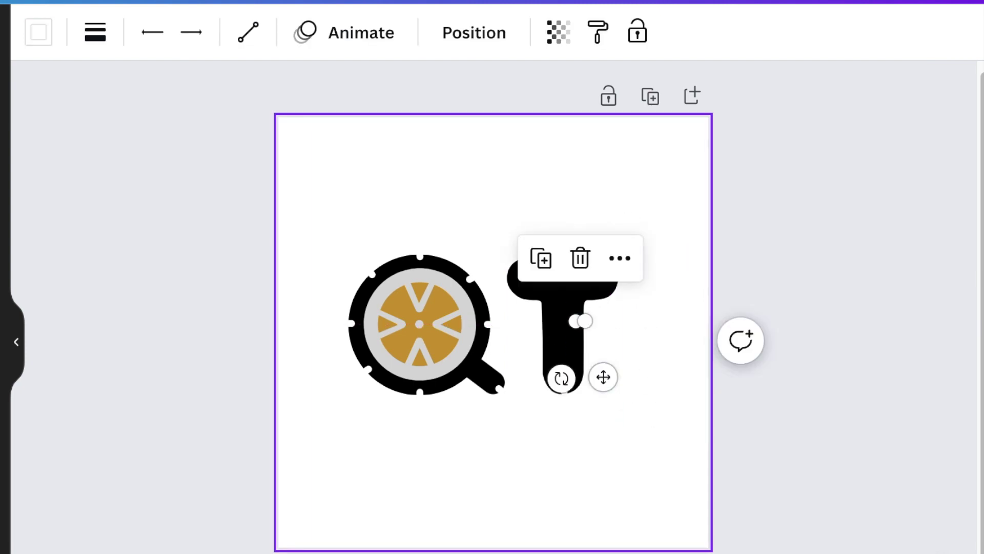
left_click(588, 400)
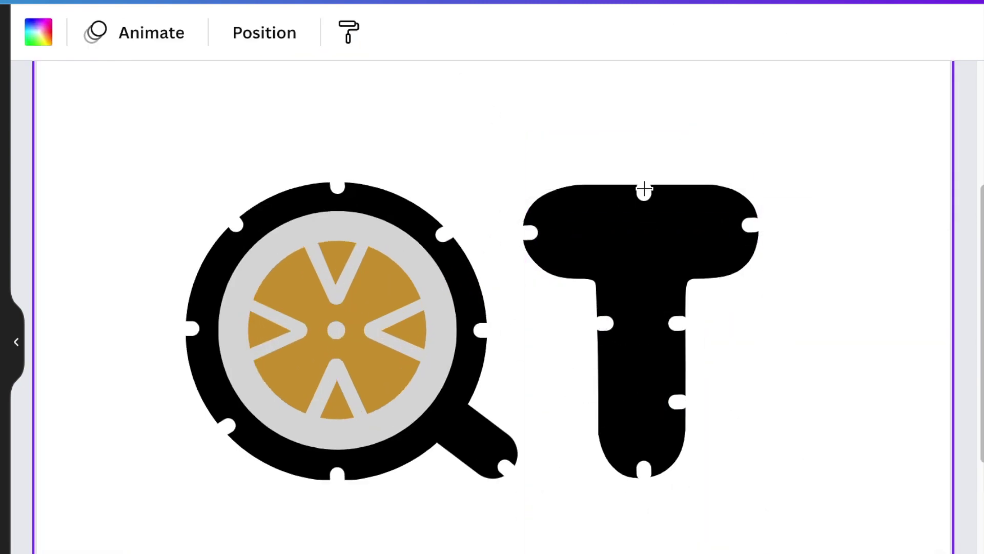
left_click_drag(622, 382, 632, 474)
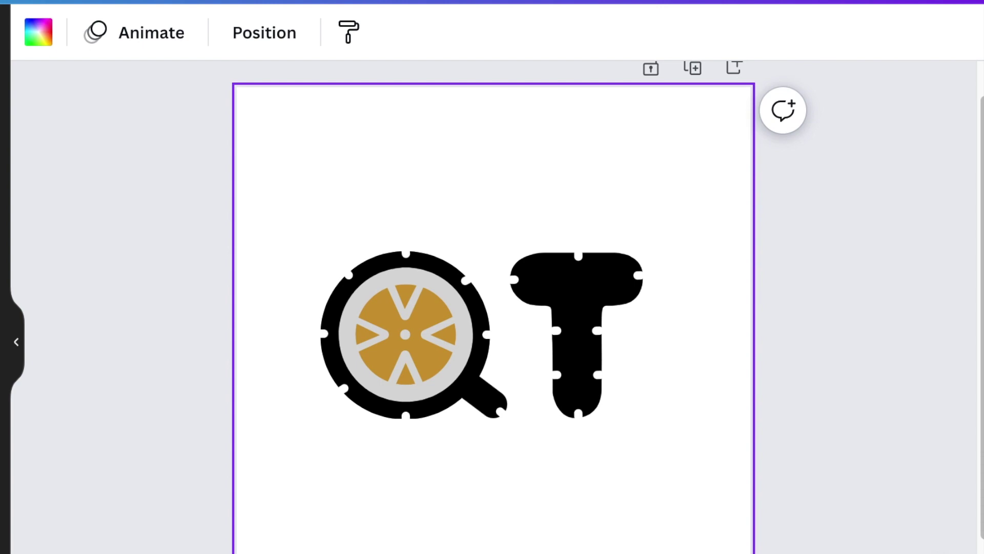
Add a black line with rounded ends and a weight of 12, shorten it and place it left of the wheel.
key("l")
left_click_drag(512, 398, 500, 546)
left_click(38, 33)
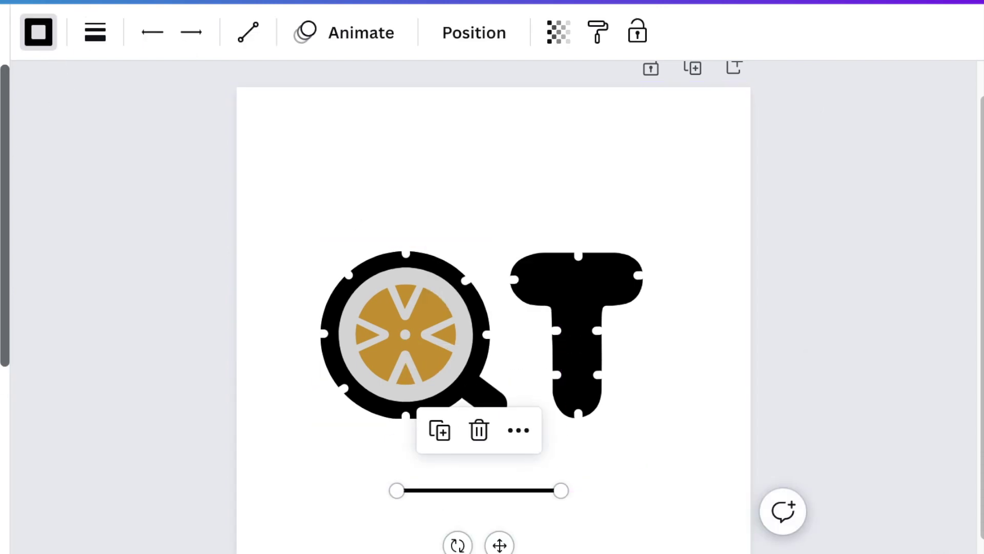
left_click(95, 32)
left_click_drag(105, 236, 131, 237)
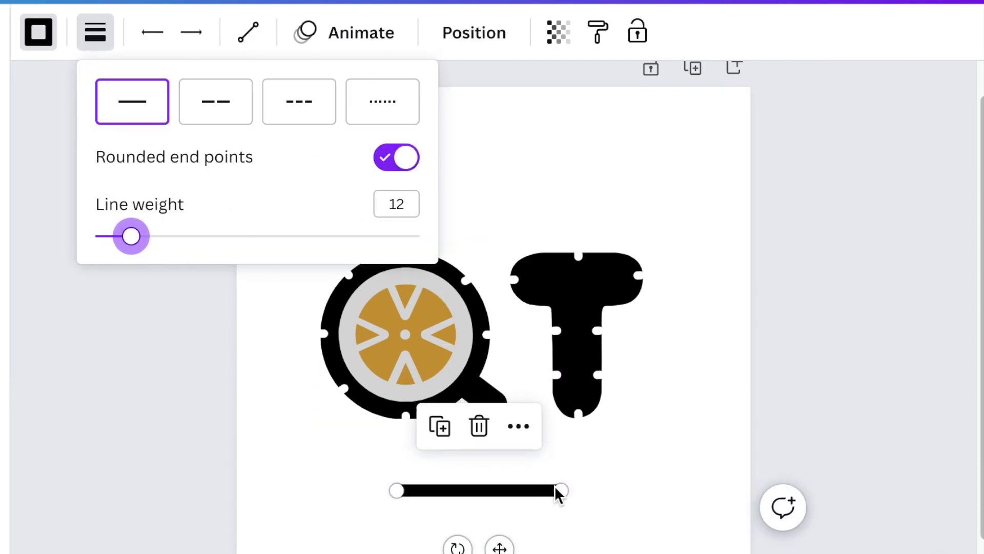
left_click_drag(559, 492, 444, 485)
left_click_drag(442, 550, 296, 389)
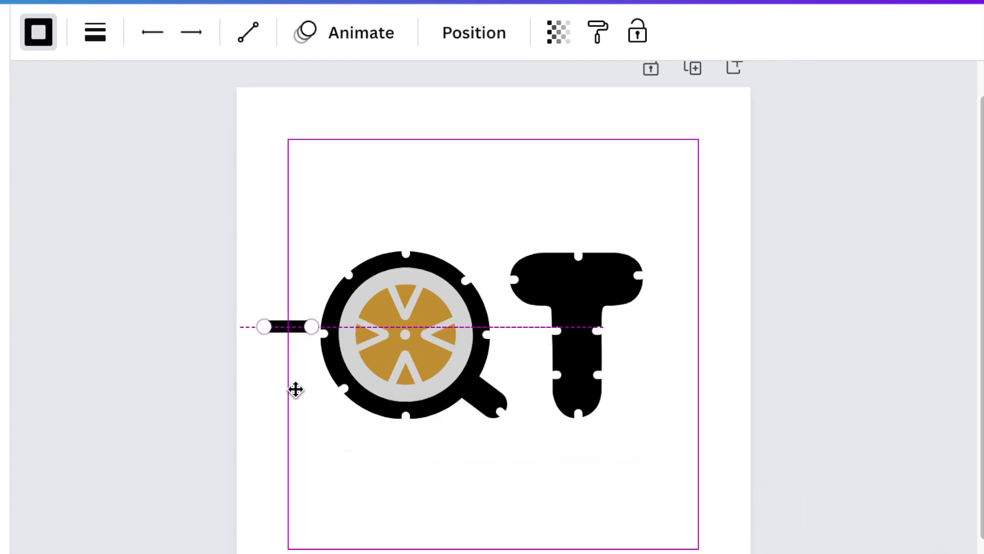
Duplicate the short black dash and place the copy above it, shifted slightly toward the wheel.
left_click(597, 529)
left_click(288, 326)
left_click(400, 492)
left_click_drag(288, 326, 285, 330)
left_click(252, 282)
left_click(265, 327)
left_click(245, 266)
left_click_drag(329, 413, 314, 351)
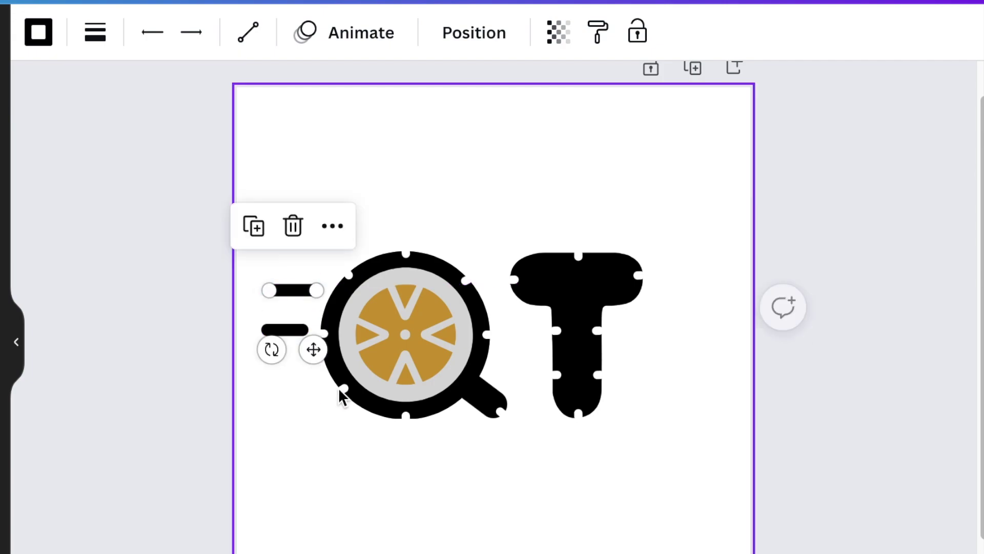
left_click(339, 395)
left_click_drag(284, 291, 285, 297)
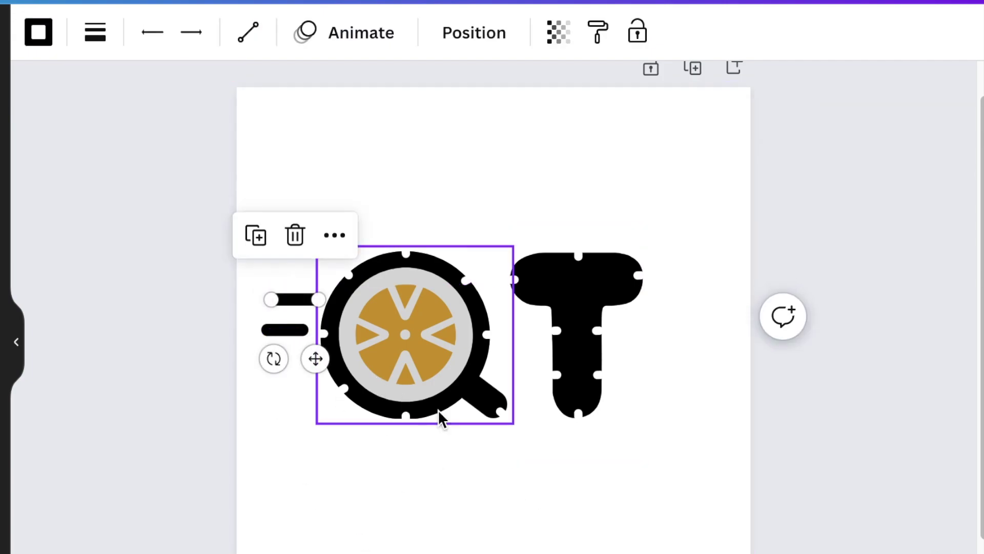
Add a third black dash below the other two, in line with the upper one.
left_click(440, 446)
left_click(296, 300)
left_click(255, 236)
left_click_drag(331, 374, 314, 427)
left_click(314, 448)
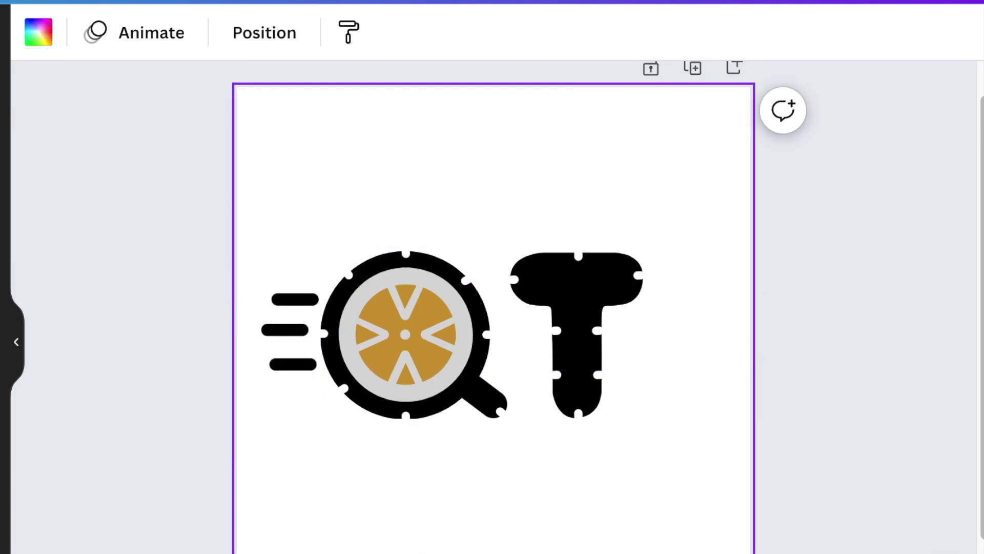
Shift the middle dash further away from the wheel to stagger the three speed lines.
left_click_drag(285, 329, 284, 329)
left_click(291, 364)
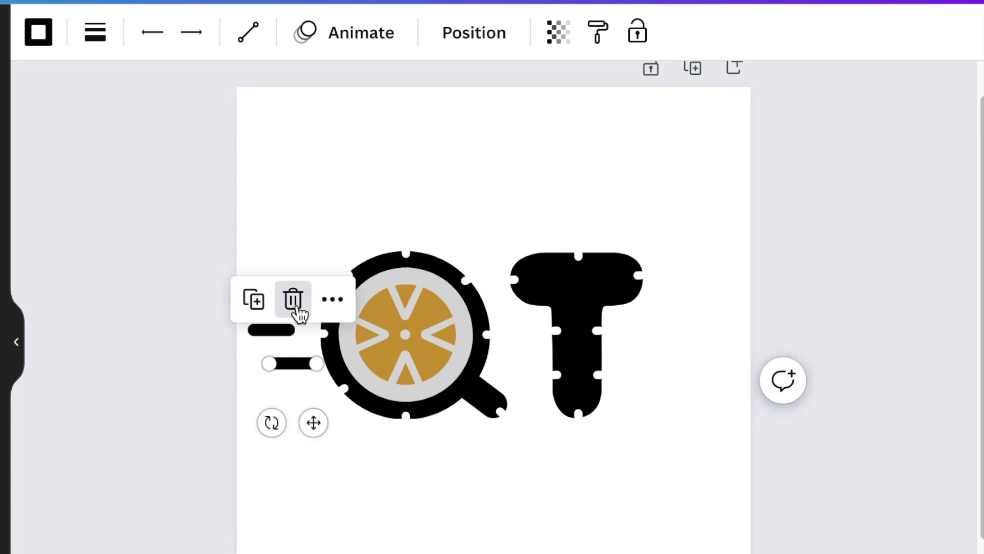
left_click(296, 308)
key("ctrl+z")
left_click(299, 363)
left_click(663, 535)
Group the speed lines, wheel and T, and move the group up to the page's upper half.
left_click_drag(120, 152, 721, 491)
left_click(395, 174)
left_click_drag(422, 297, 457, 209)
left_click(532, 545)
Add the text "QAISAR TYRES" in the Wedges font below the QT logo.
key("t")
left_click_drag(514, 405, 507, 472)
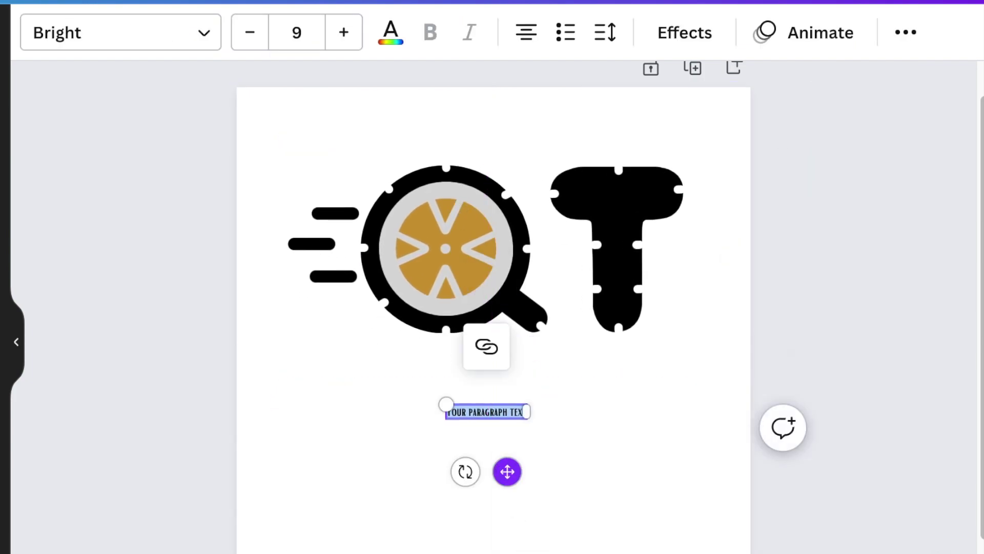
left_click(217, 38)
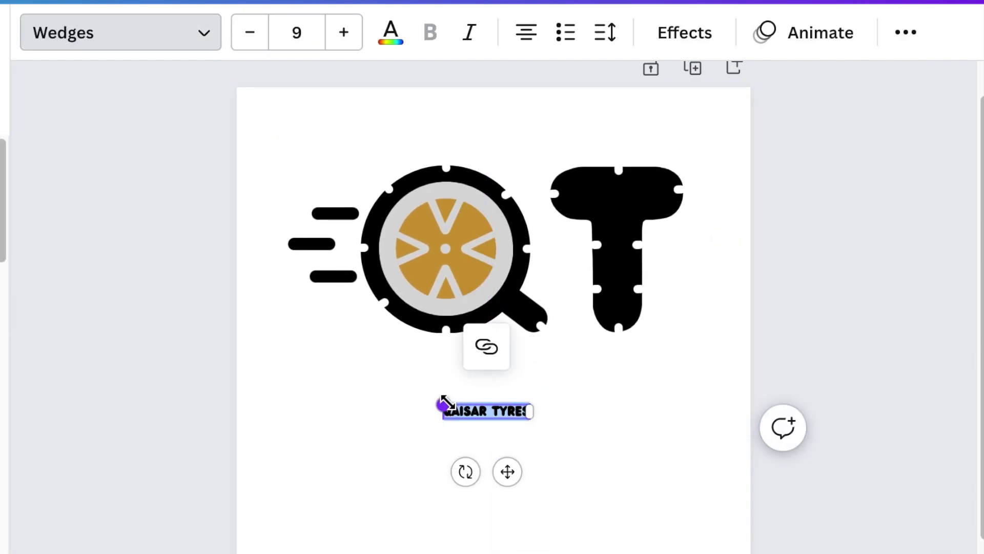
Enlarge the QAISAR TYRES text, center it beneath the QT logo and give it outlined letters.
left_click_drag(444, 404, 245, 370)
left_click_drag(410, 475, 514, 478)
left_click_drag(349, 376, 300, 369)
left_click(507, 454)
left_click(509, 419)
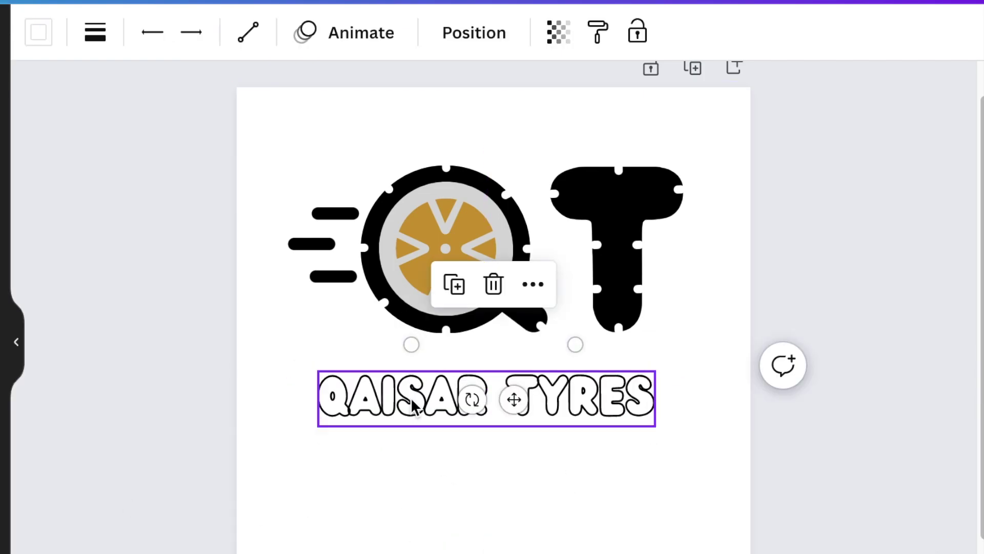
Color the new line black and stretch it horizontally above QAISAR TYRES, slightly wider than the text.
left_click(95, 33)
left_click(39, 32)
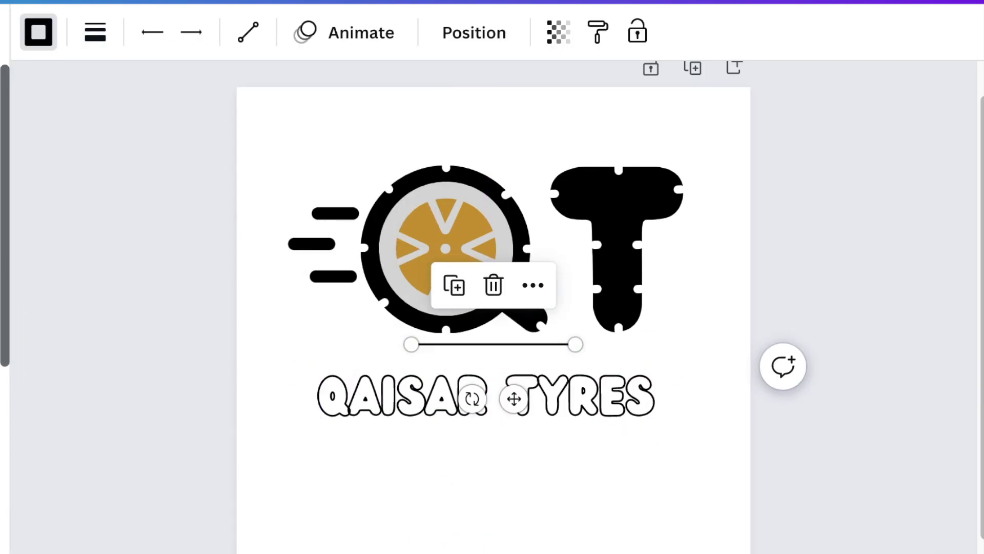
left_click_drag(501, 343, 379, 365)
left_click(455, 545)
left_click(451, 366)
left_click_drag(455, 364, 916, 295)
Duplicate the line beneath QAISAR TYRES and line up both lines, centered on the page.
left_click(443, 236)
left_click_drag(528, 382, 501, 505)
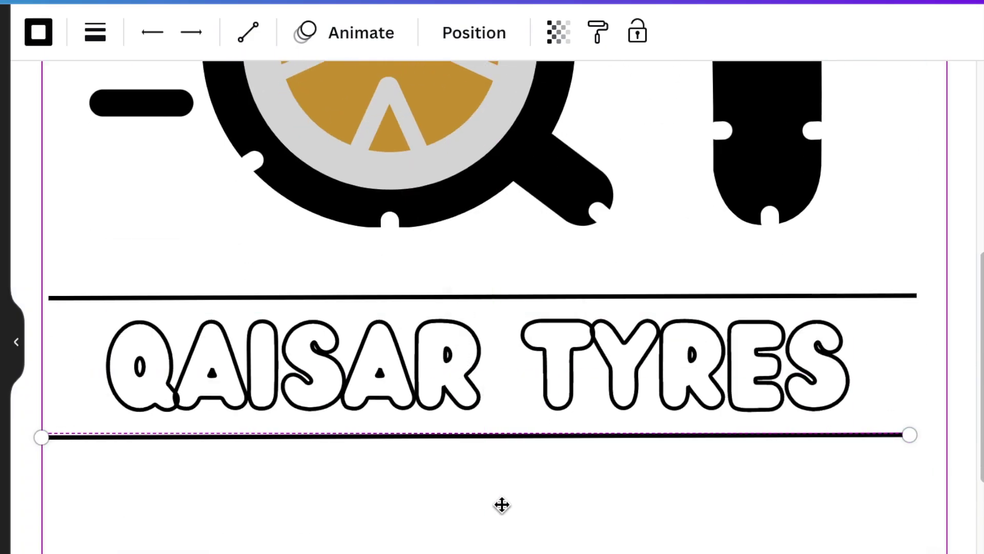
scroll(501, 505, "down", 3)
left_click_drag(576, 374, 575, 371)
left_click_drag(506, 425, 518, 426)
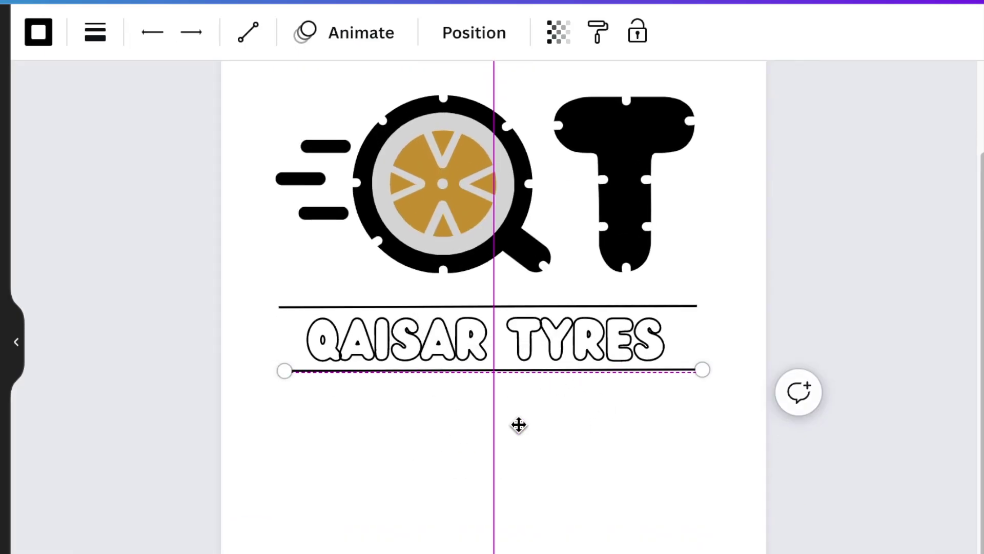
left_click(514, 306)
left_click_drag(508, 361, 503, 476)
Make another copy of the long line beneath the banner and shorten it to a small diagonal.
left_click(512, 451)
left_click(445, 248)
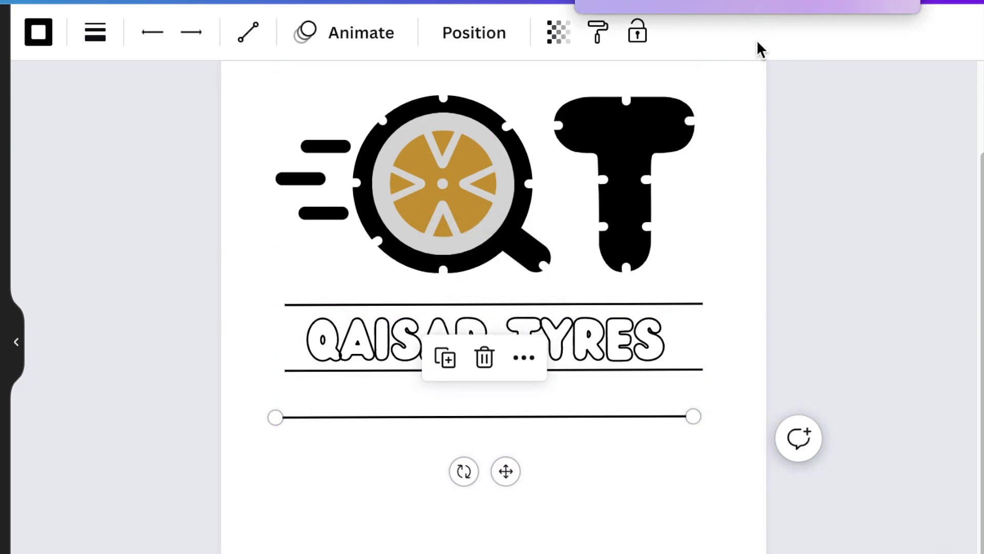
left_click(819, 99)
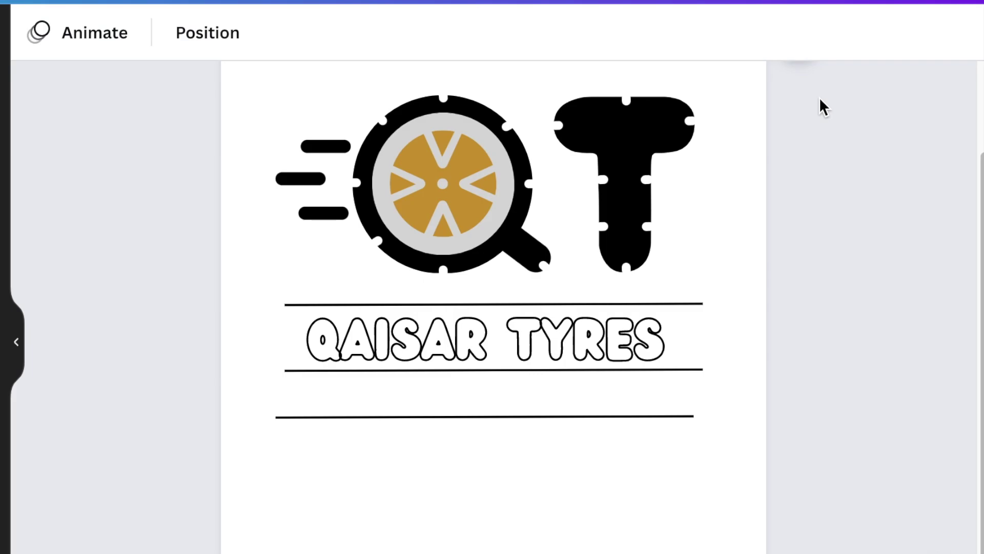
scroll(777, 121, "up", 5)
scroll(777, 120, "down", 3)
left_click(871, 457)
left_click_drag(895, 458, 108, 423)
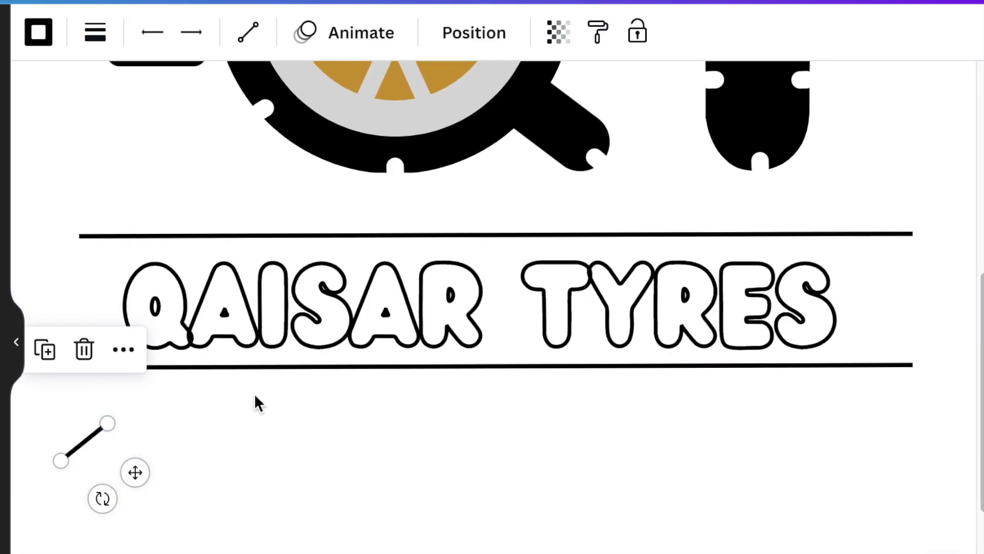
Attach the short diagonal to the lower line's left end, slanting up and inward toward the Q of QAISAR.
scroll(255, 395, "left", 2)
left_click(259, 367)
left_click_drag(336, 309, 381, 303)
left_click_drag(167, 440, 221, 293)
left_click(169, 371)
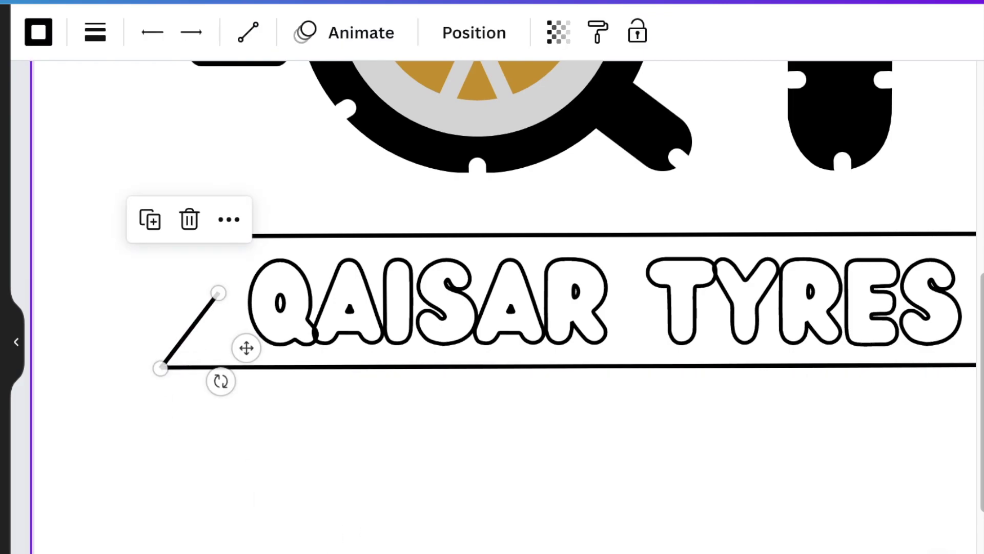
Duplicate the diagonal and run the copy from the upper line's left end to the first diagonal's tip, forming a notch.
key("ctrl+d")
left_click_drag(218, 383, 206, 383)
left_click_drag(183, 414, 223, 291)
left_click(154, 359)
left_click(191, 267)
left_click(196, 439)
left_click(191, 266)
key("Up")
left_click(215, 288)
left_click(241, 482)
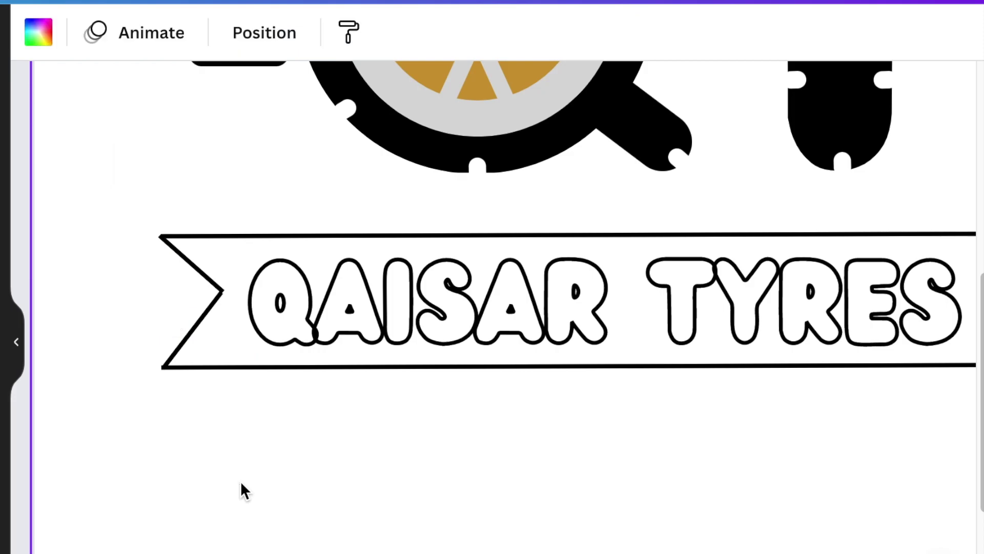
Fine-tune the upper diagonal so it meets the upper line and the notch tip.
scroll(495, 294, "up", 3)
scroll(495, 294, "left", 4)
left_click(220, 223)
left_click_drag(299, 292, 304, 292)
left_click(301, 533)
left_click(246, 246)
left_click_drag(246, 246, 246, 249)
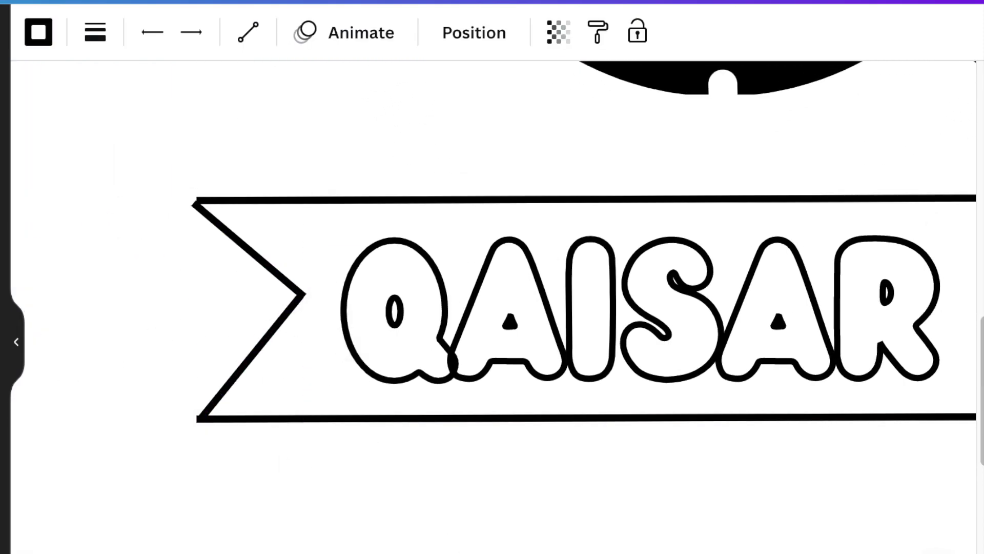
Adjust the lower diagonal's outer end to meet the left end of the banner's lower line.
left_click(226, 385)
left_click_drag(199, 416, 190, 421)
left_click(207, 479)
left_click(199, 419)
left_click(200, 404)
left_click(201, 410)
left_click(218, 476)
Give the two notch diagonals rounded end points.
left_click(245, 357)
left_click(96, 32)
left_click(315, 510)
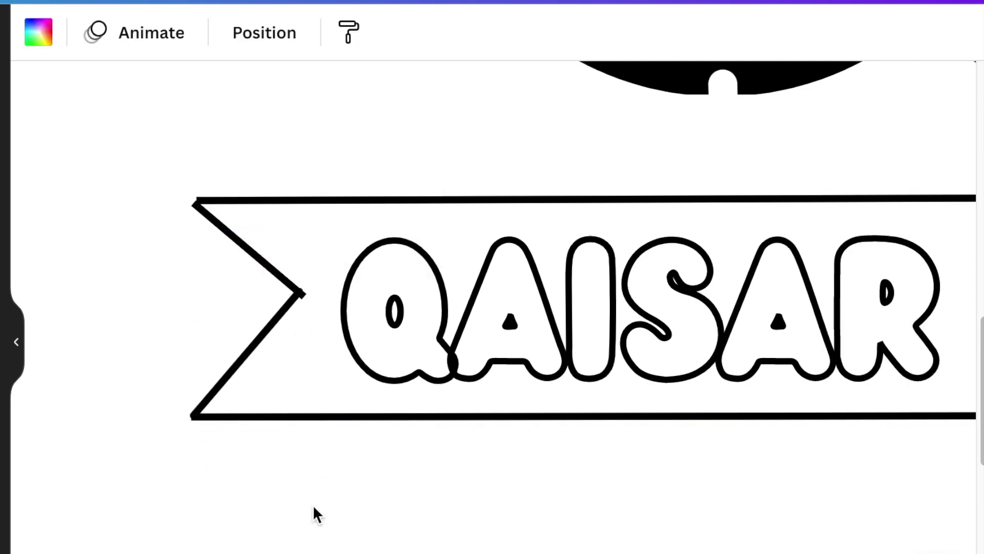
left_click(245, 357)
left_click(95, 31)
left_click(244, 416)
left_click(246, 249)
left_click(321, 537)
left_click(246, 248)
left_click(248, 349)
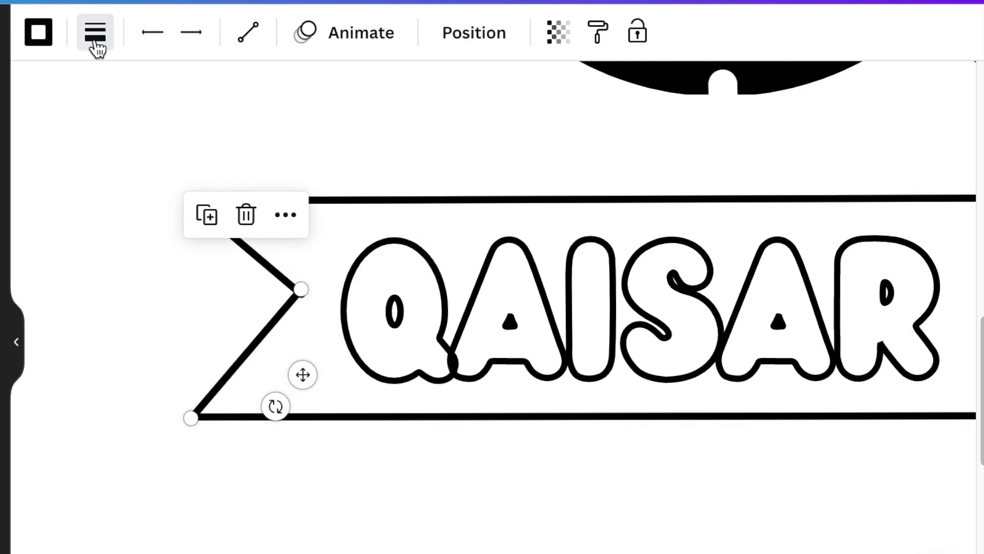
left_click(95, 32)
left_click(320, 513)
Extend the lower diagonal's inner end to meet the upper diagonal at the notch tip.
left_click(256, 342)
left_click_drag(301, 289, 305, 297)
key("Up")
left_click(314, 487)
Round the end points of the banner's lower line and raise that line slightly together with the lower diagonal.
left_click(464, 415)
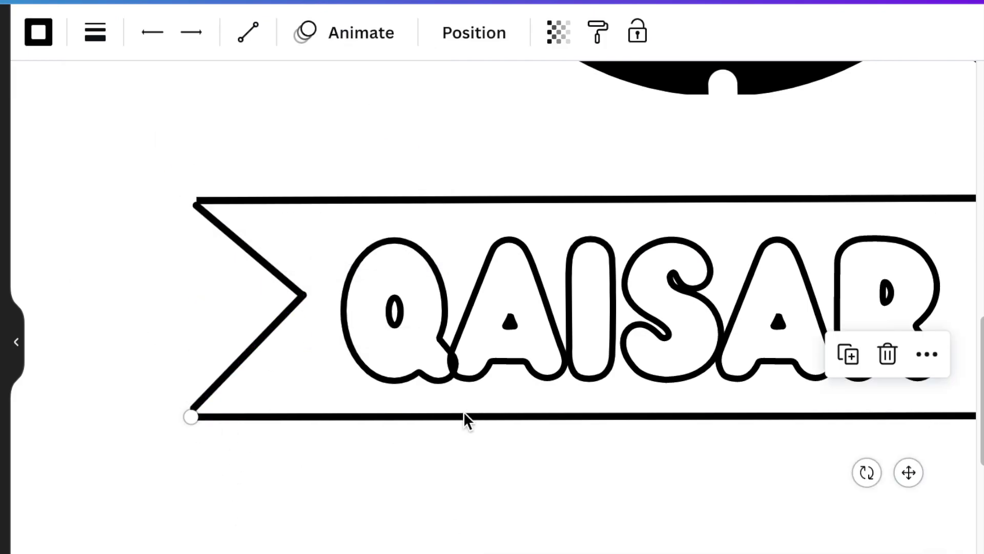
left_click(95, 32)
left_click(314, 487)
left_click(296, 416)
key("Up")
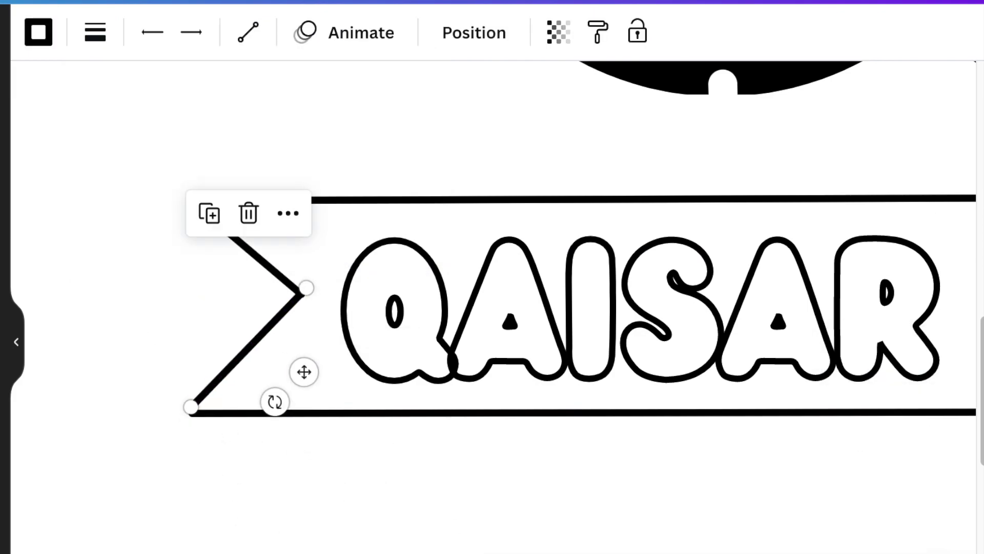
left_click_drag(246, 348, 246, 352)
left_click(369, 415)
key("Up")
Turn on rounded end points for the banner's upper line and lower it slightly to meet the notch corner.
left_click(231, 287)
left_click(241, 200)
left_click(95, 32)
left_click(391, 160)
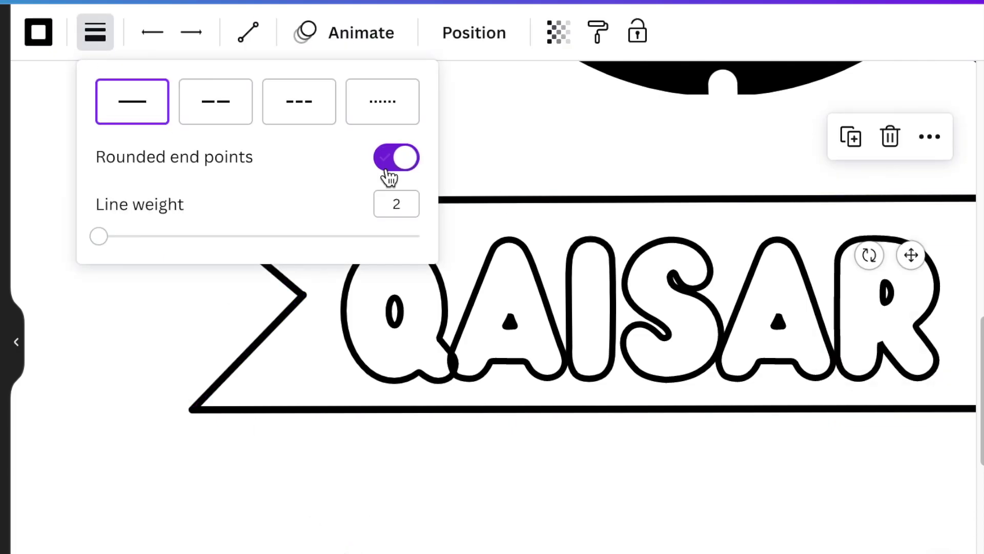
left_click_drag(291, 199, 291, 203)
left_click(314, 487)
Duplicate both notch diagonals and move the copies to the banner's right end as an outward-pointing arrow tip.
scroll(492, 307, "right", 10)
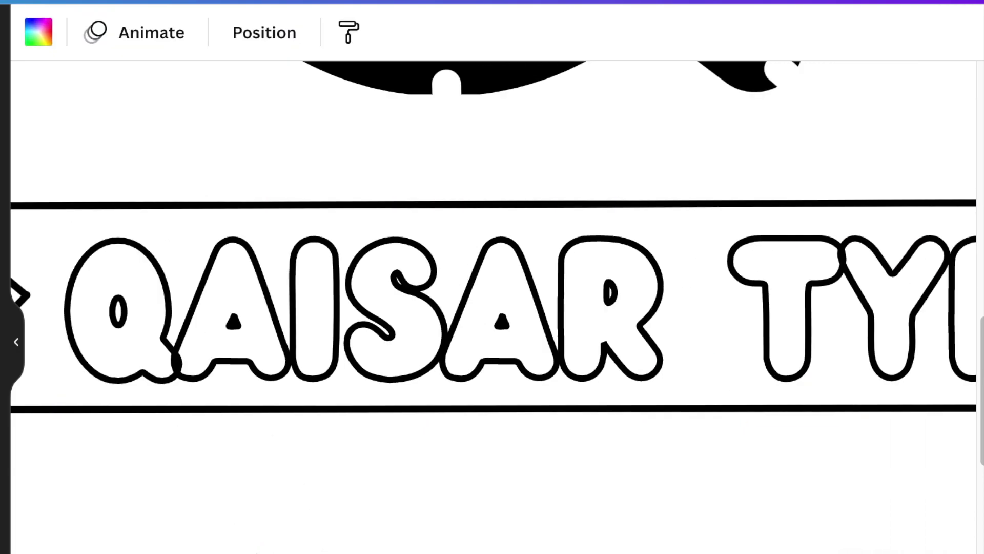
scroll(492, 308, "down", 5)
left_click(127, 337)
left_click(87, 227)
left_click_drag(182, 362, 982, 370)
left_click(127, 278)
left_click(87, 177)
left_click_drag(182, 303, 923, 272)
Align the two arrow-tip diagonals with the right ends of the banner's lines to close the outline.
scroll(866, 434, "down", 3)
left_click(859, 421)
left_click(827, 326)
left_click(815, 303)
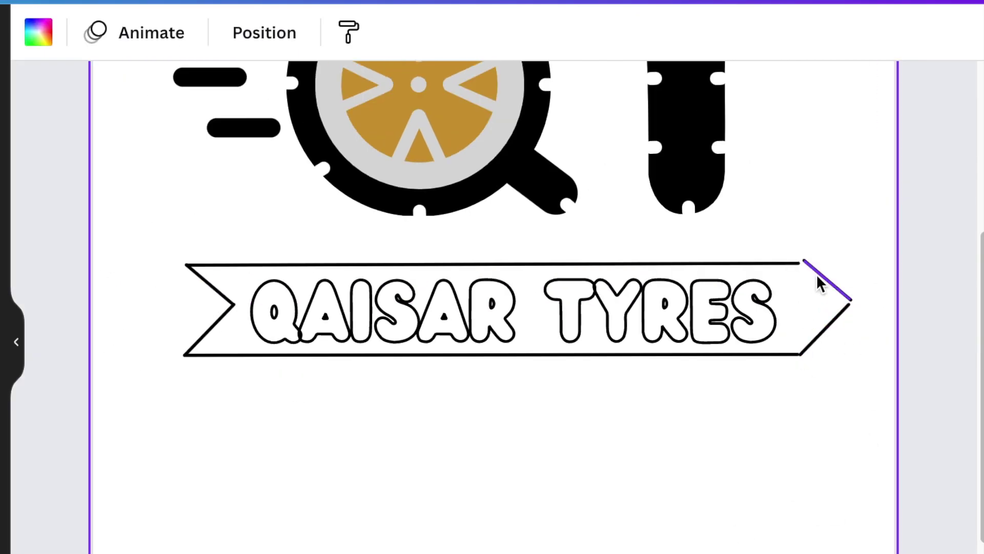
left_click_drag(818, 282, 814, 286)
Duplicate the banner's upper line below the banner and shorten the copy to a horizontal line about 49 long.
scroll(819, 426, "down", 5)
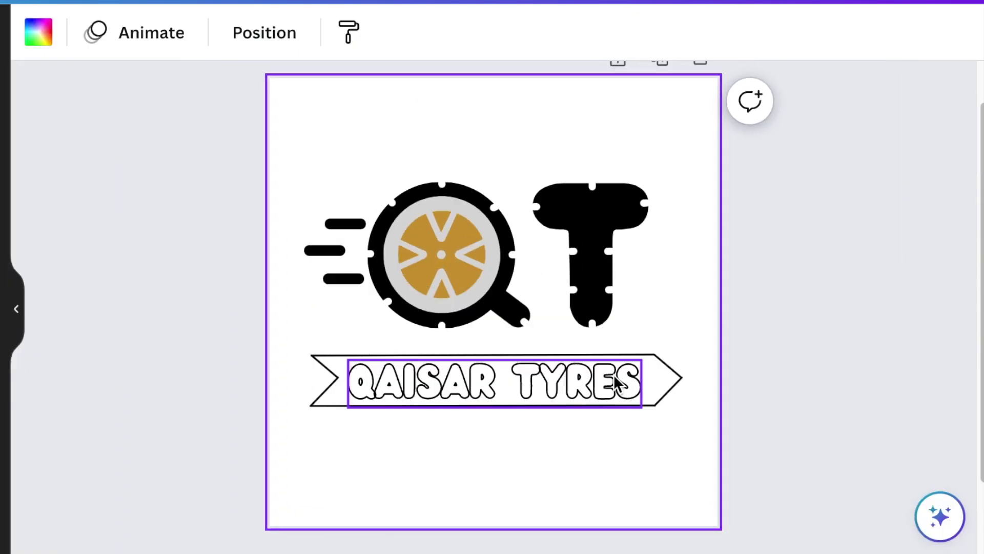
left_click(457, 355)
left_click(444, 297)
left_click_drag(501, 435, 497, 501)
left_click_drag(647, 447, 376, 454)
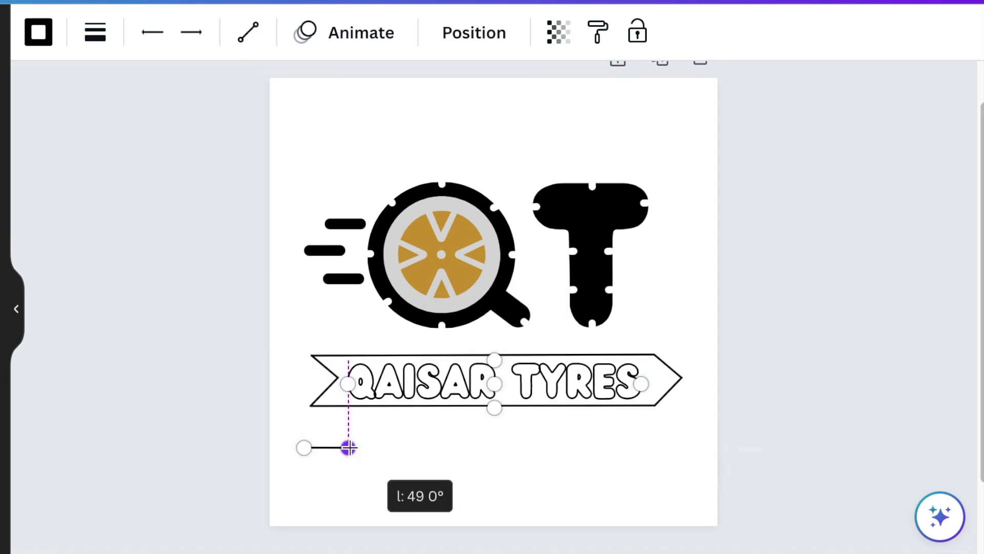
left_click_drag(349, 448, 349, 448)
Duplicate the short line into five horizontal lines staggered as a right-pointing chevron below the banner.
left_click(289, 388)
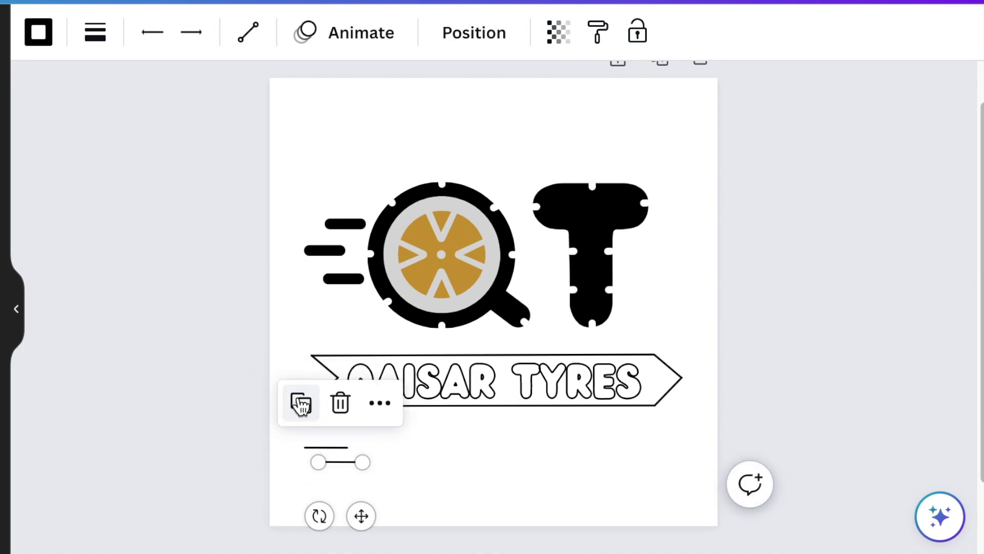
left_click(301, 404)
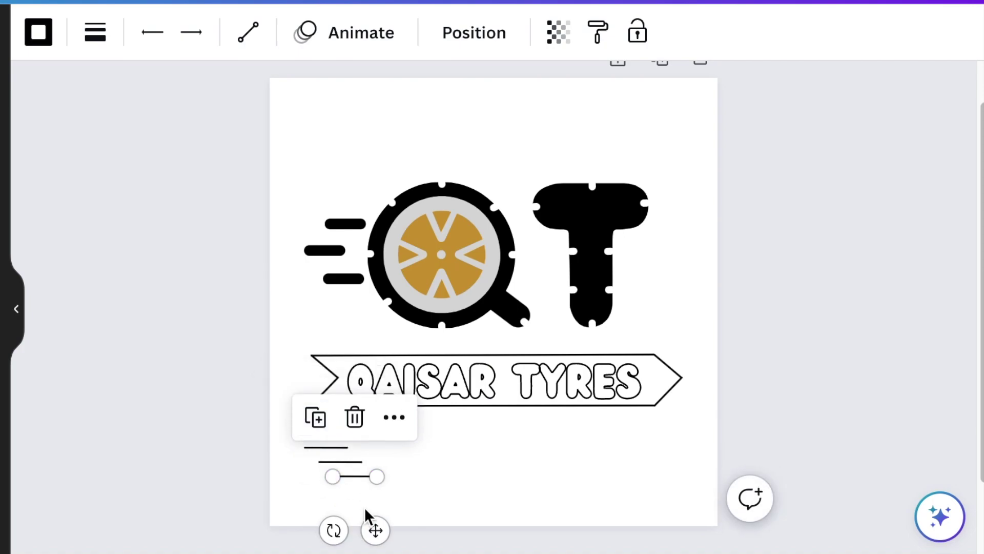
left_click(315, 421)
left_click_drag(391, 542, 364, 537)
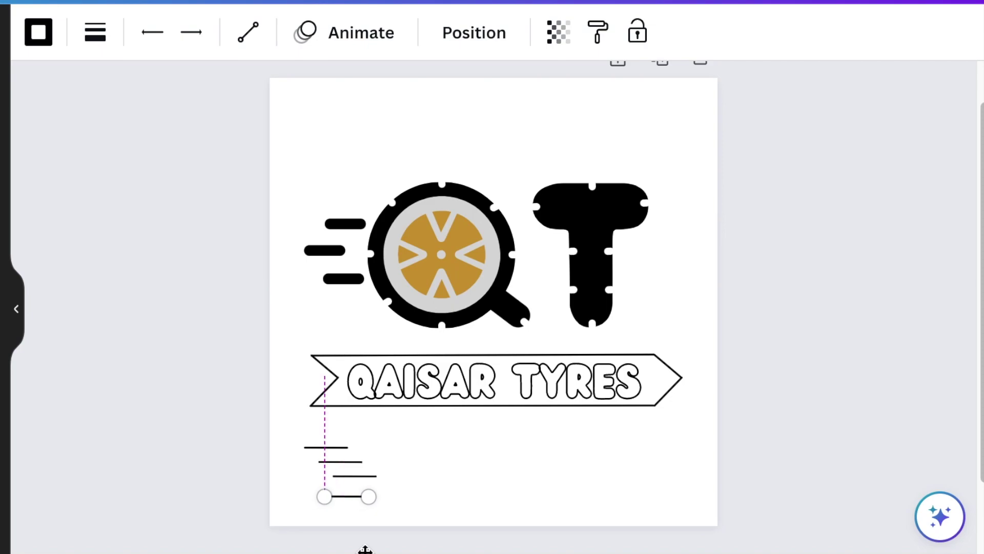
left_click(303, 438)
left_click(419, 514)
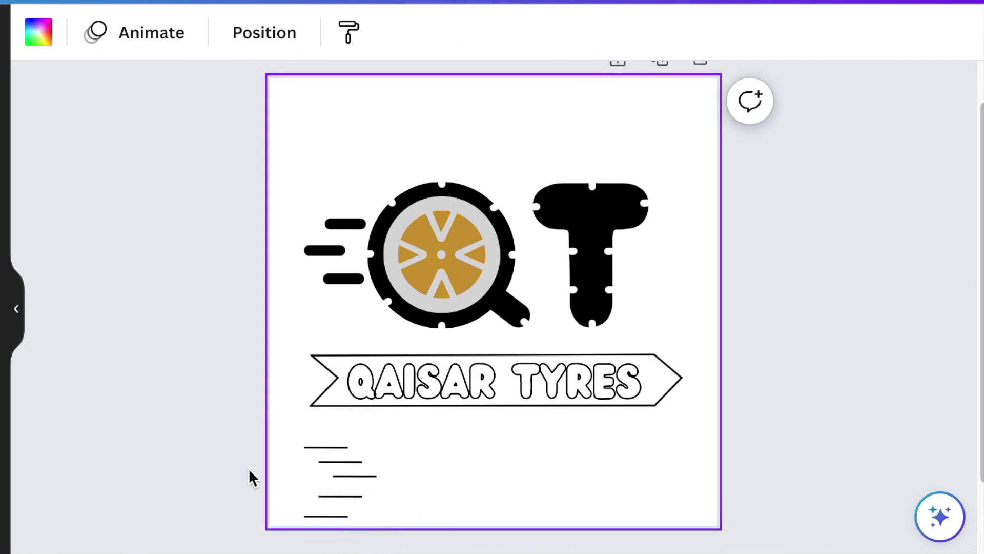
Adjust the five short lines one by one so their vertical spacing is even.
left_click(317, 516)
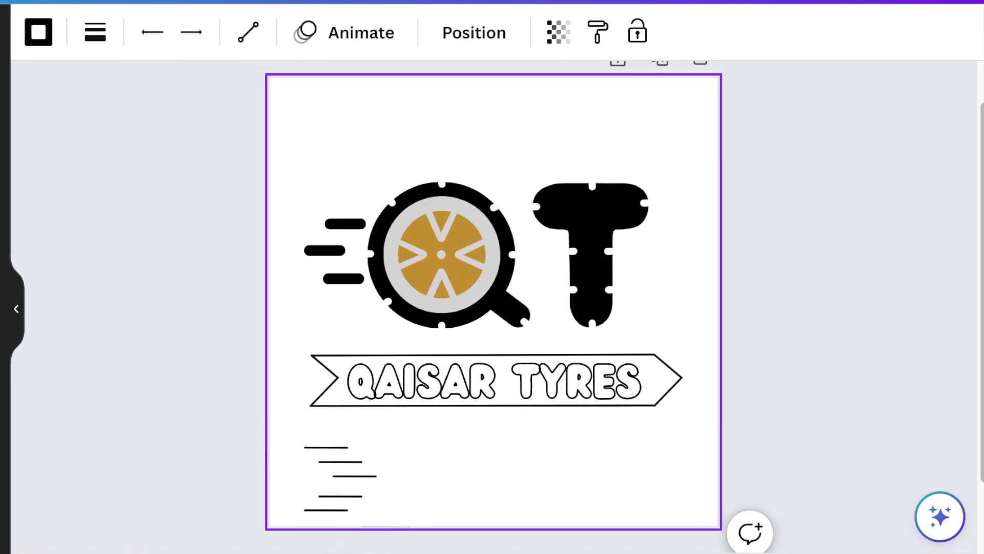
left_click(353, 477)
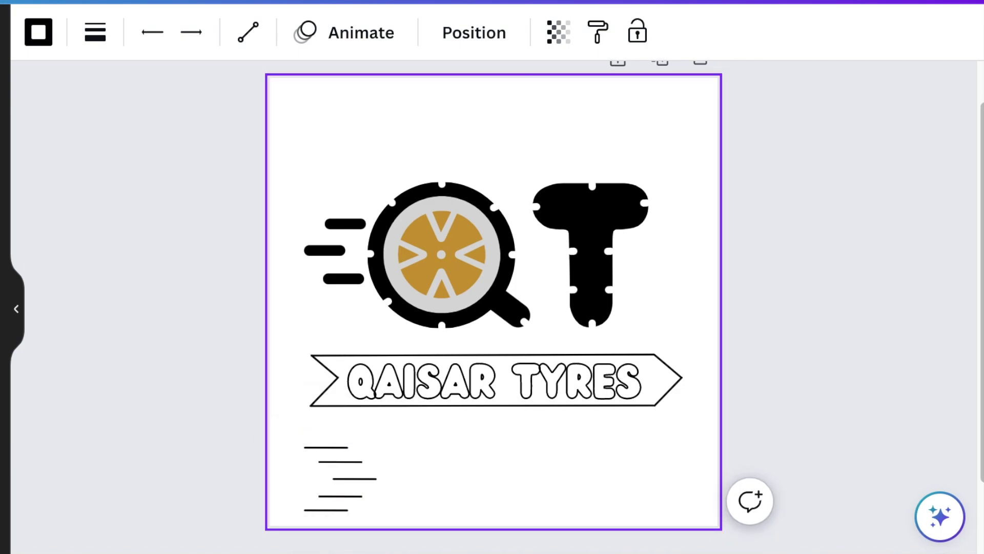
left_click(440, 494)
left_click(373, 481)
left_click_drag(344, 460, 343, 461)
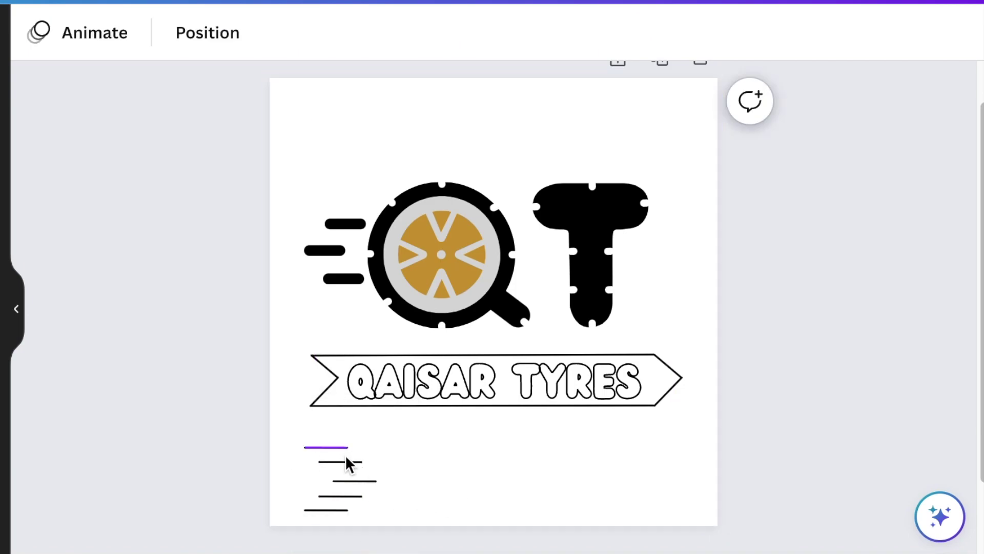
left_click(435, 485)
left_click(331, 464)
left_click(272, 441)
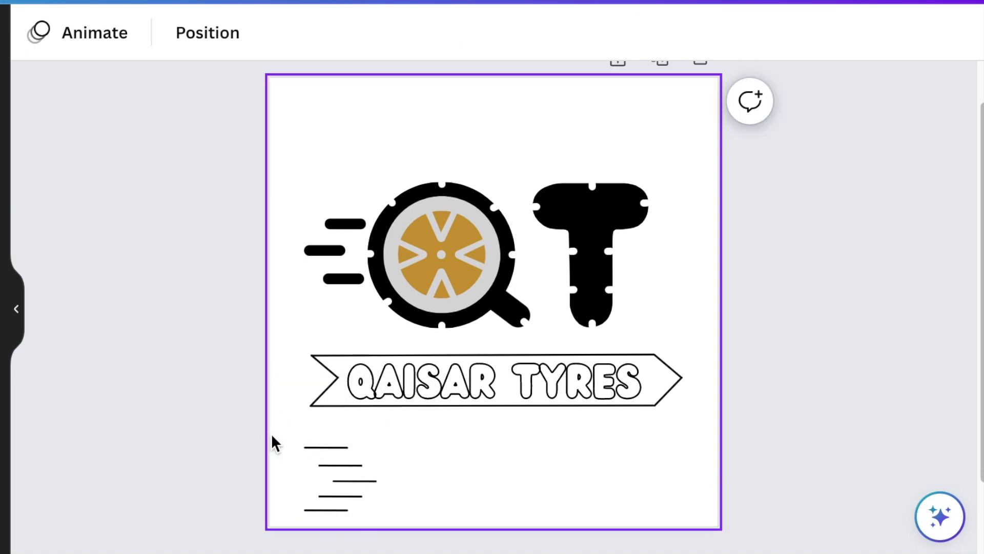
left_click_drag(271, 435, 312, 449)
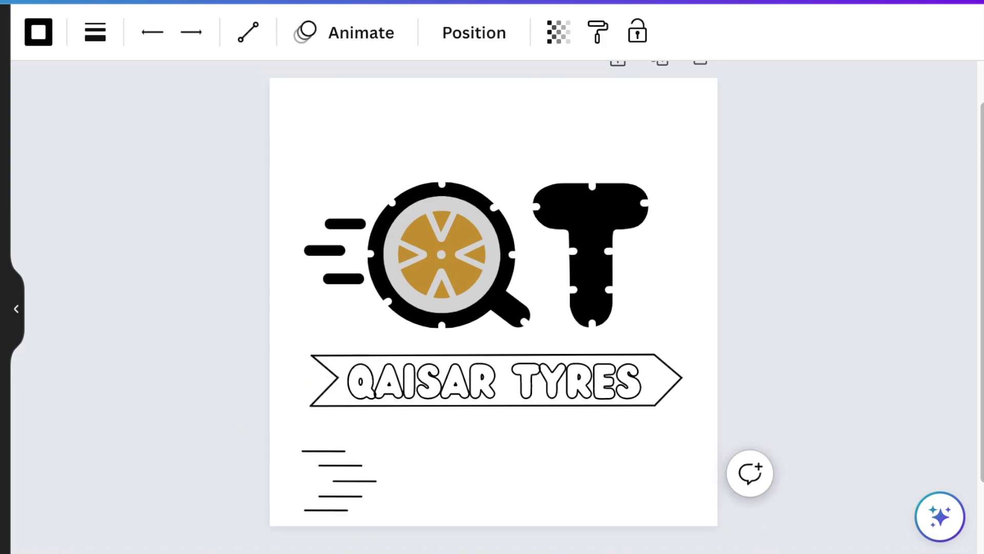
Select all five short lines and move them beside the banner's notched left end as speed lines.
left_click(284, 474)
left_click_drag(219, 432, 368, 549)
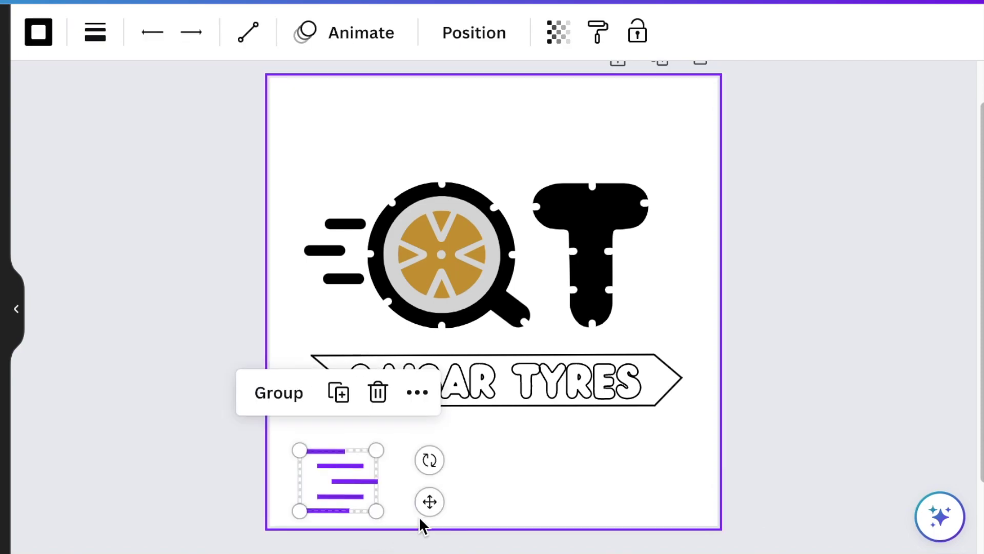
left_click_drag(428, 503, 372, 406)
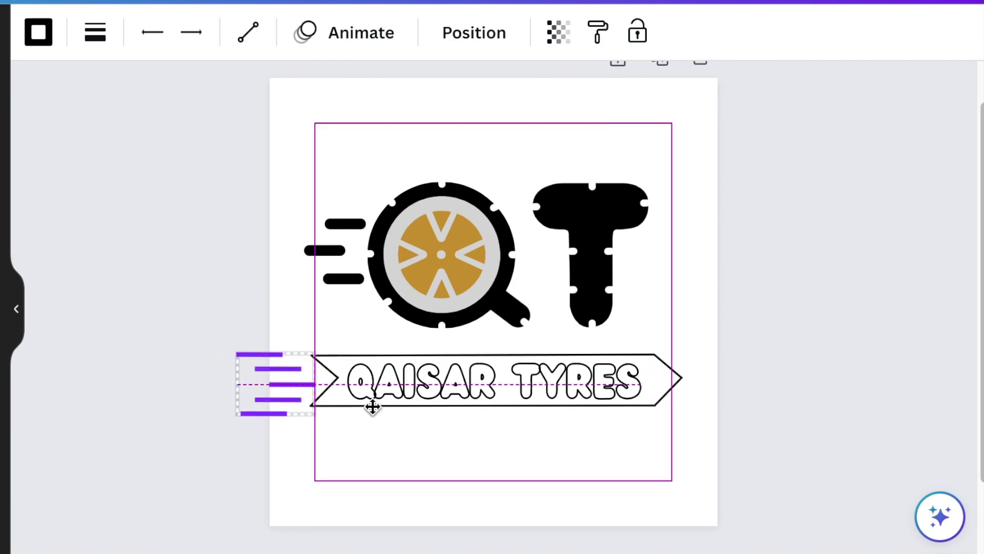
left_click(380, 499)
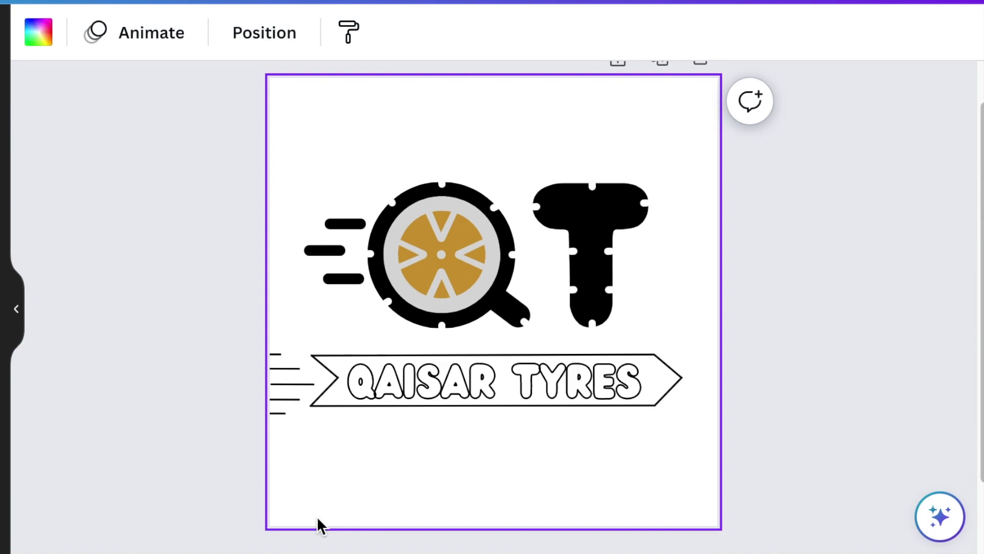
Nudge the uppermost and lowermost thin speed lines inward to bring them closer to the banner's height.
left_click(277, 354)
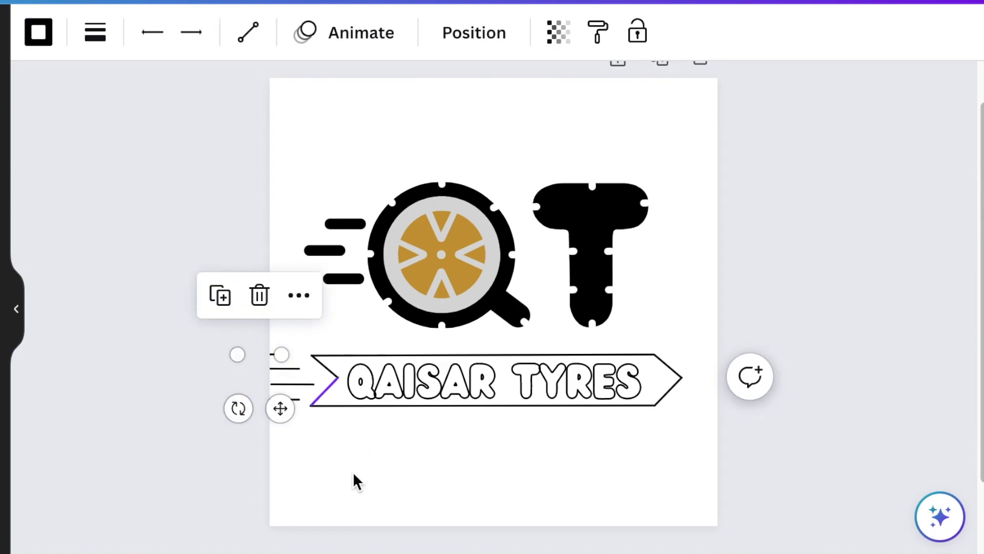
left_click(346, 500)
left_click(281, 413)
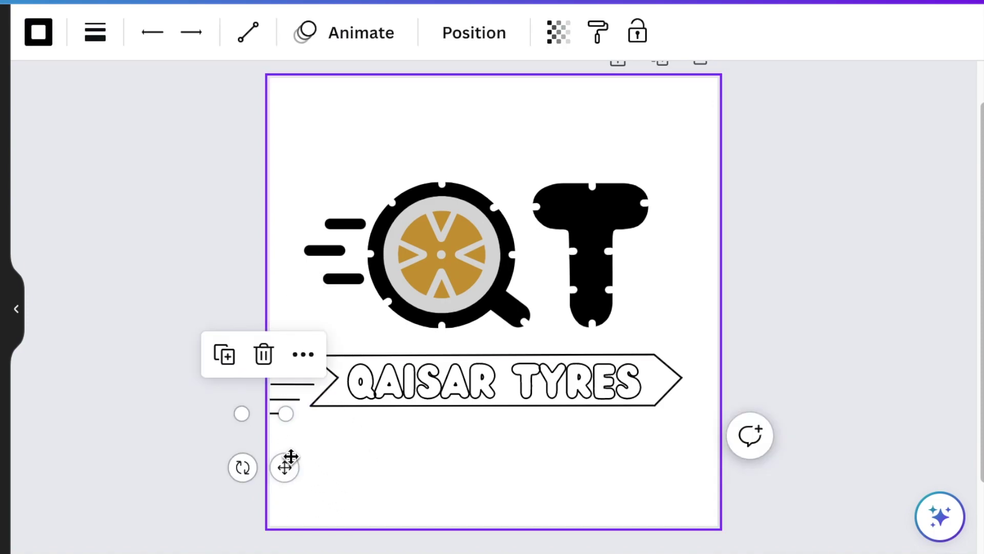
left_click_drag(287, 463, 287, 463)
key("Up")
key("Up")
key("Up")
Raise the fourth thin speed line and the lowermost one to tighten their spacing and approach the banner's lower edge.
left_click(287, 400)
key("Up")
key("Up")
key("Up")
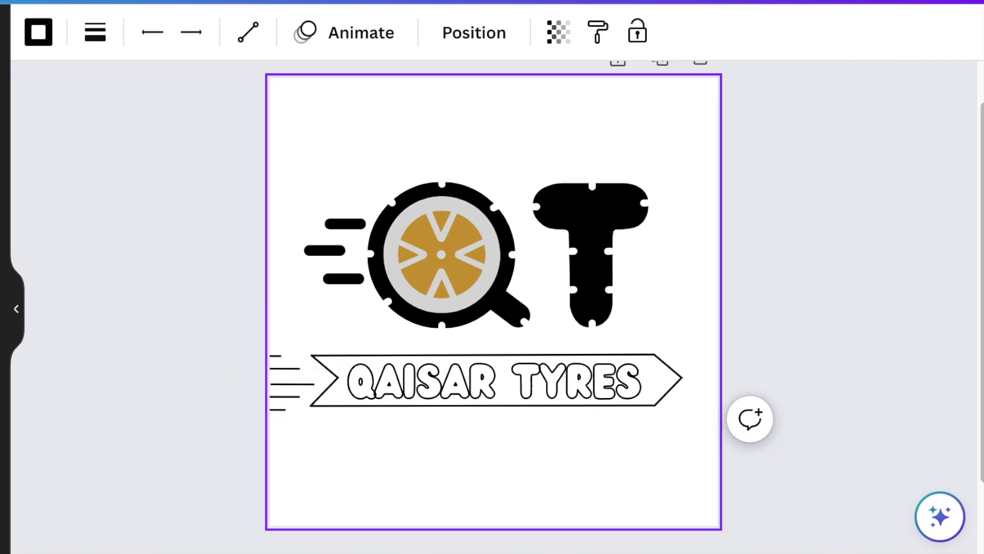
key("Up")
key("Up")
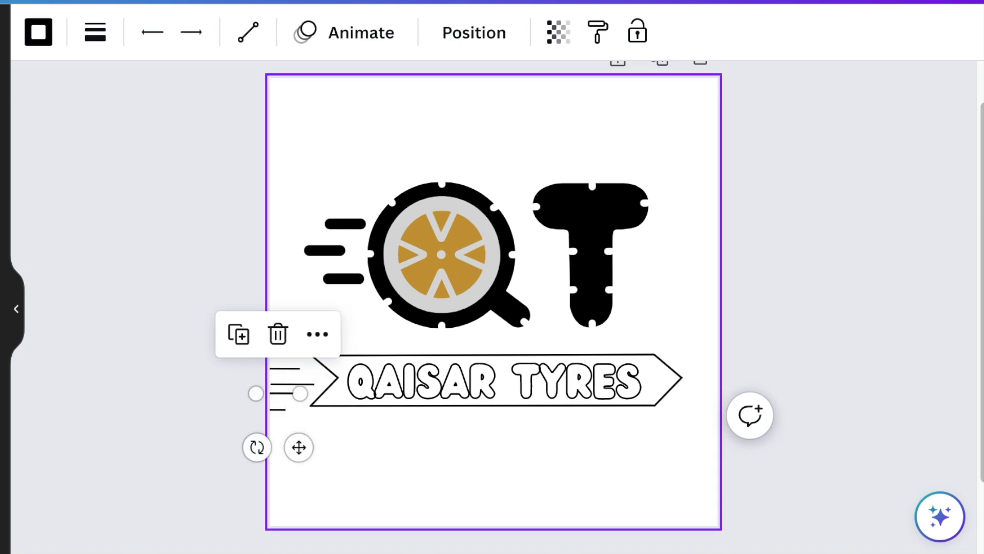
key("Down")
left_click(281, 411)
key("Up")
key("Up")
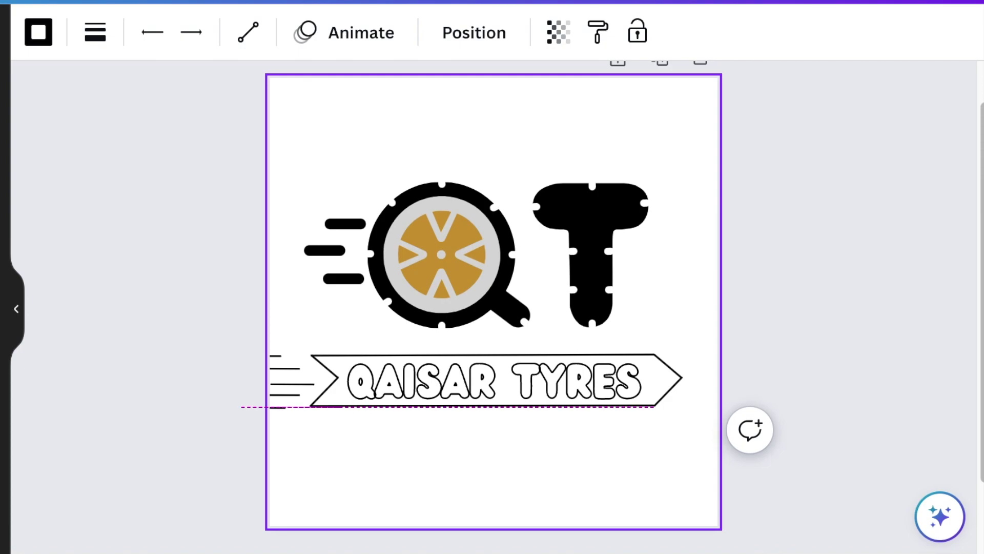
Nudge the middle thin speed line up slightly to even its spacing with the lines above and below.
left_click(296, 434)
left_click(304, 374)
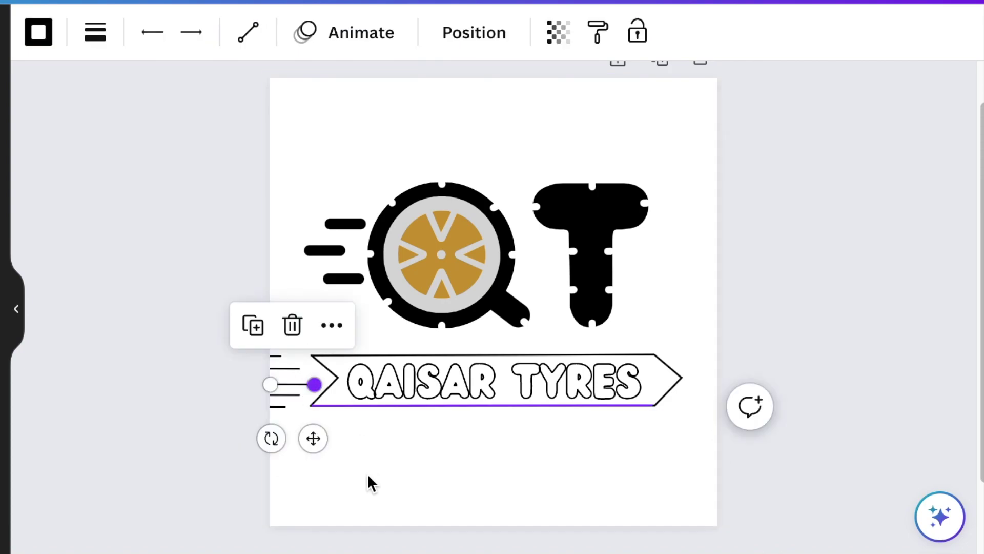
key("Up")
key("Up")
left_click(380, 498)
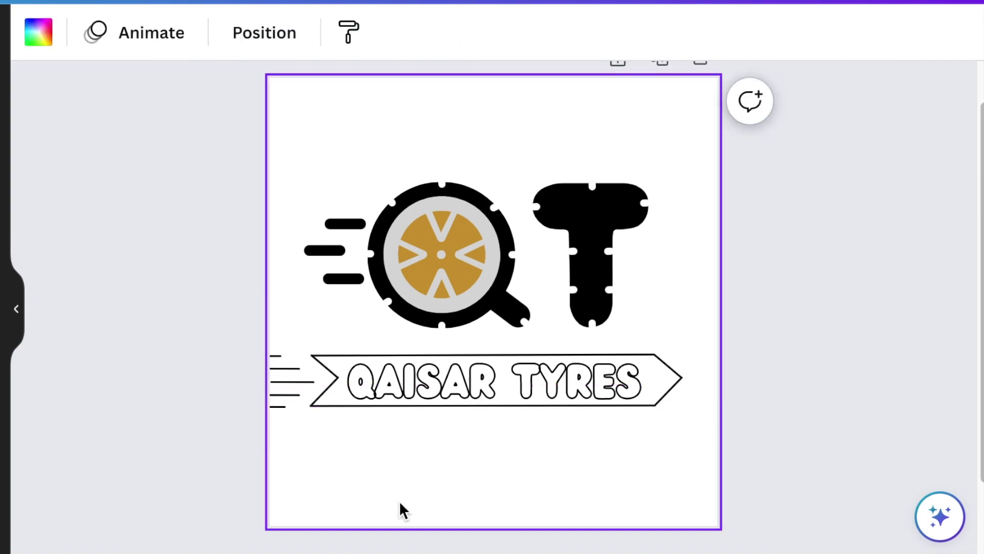
Ungroup the QT artwork and recolour the grey parts of the wheel inside the Q white.
left_click(487, 242)
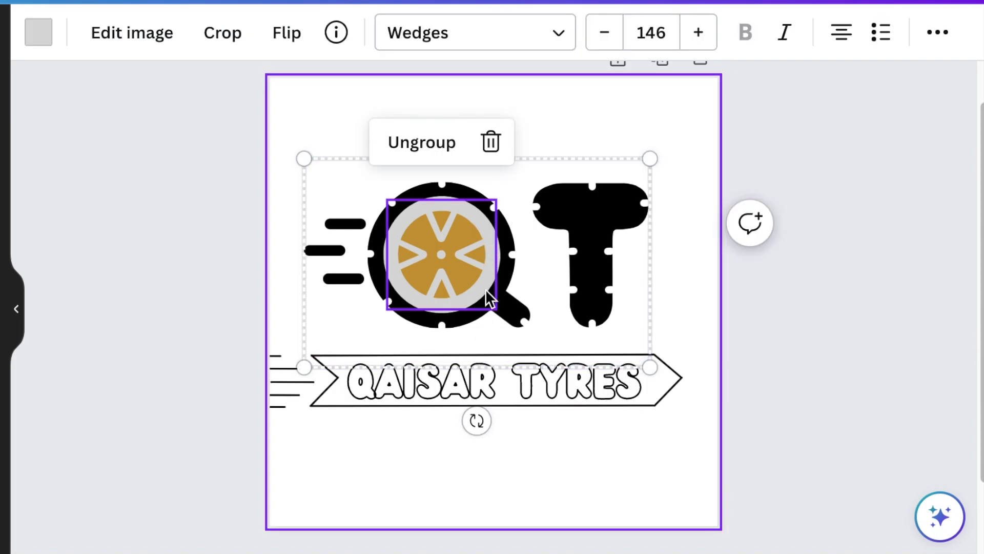
key("ctrl+shift+g")
left_click(617, 483)
left_click(490, 235)
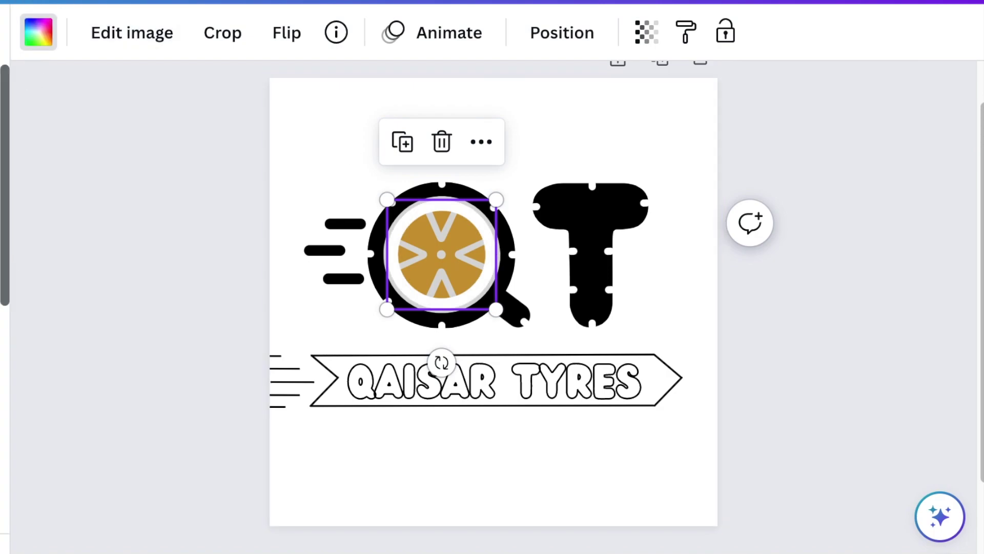
left_click(432, 499)
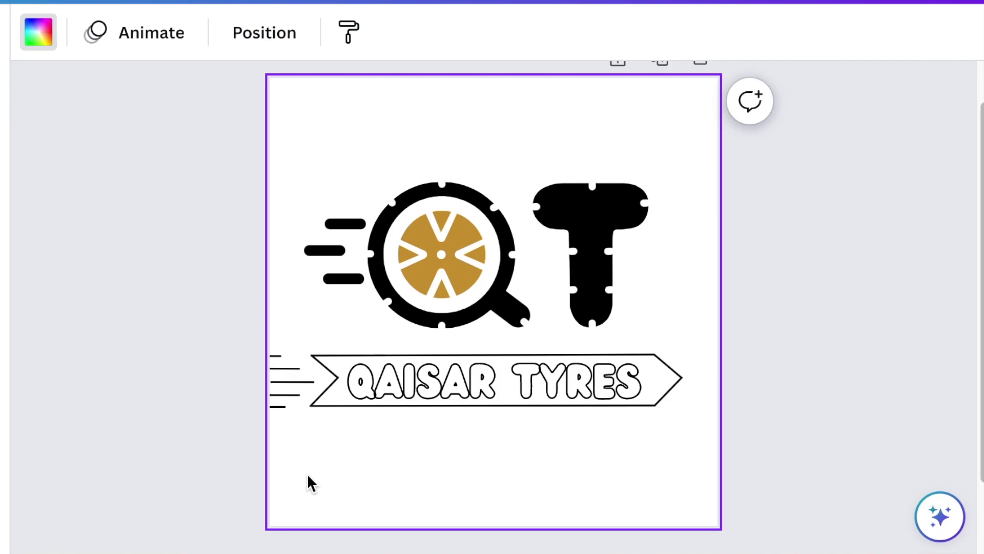
Download the logo as a 500 × 500 px PNG with a transparent background.
left_click(918, 3)
scroll(807, 382, "down", 3)
left_click(806, 382)
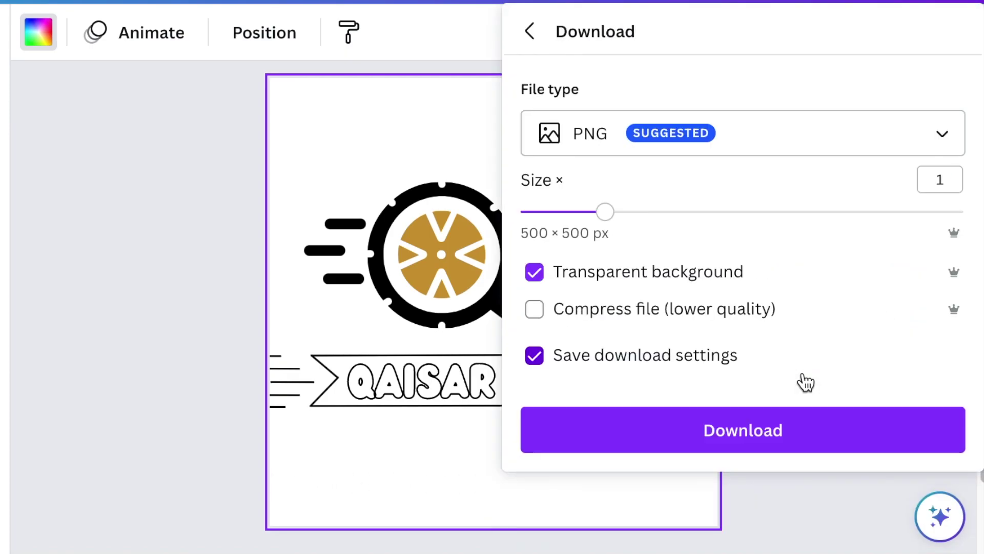
left_click(769, 438)
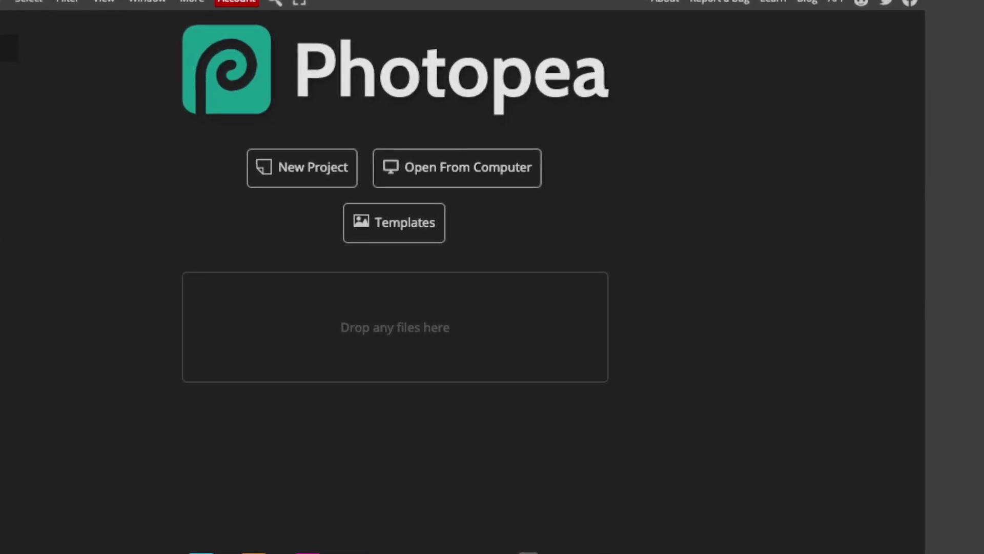
In Photopea, browse the template gallery and open the T-Shirt Mockup template.
left_click(382, 215)
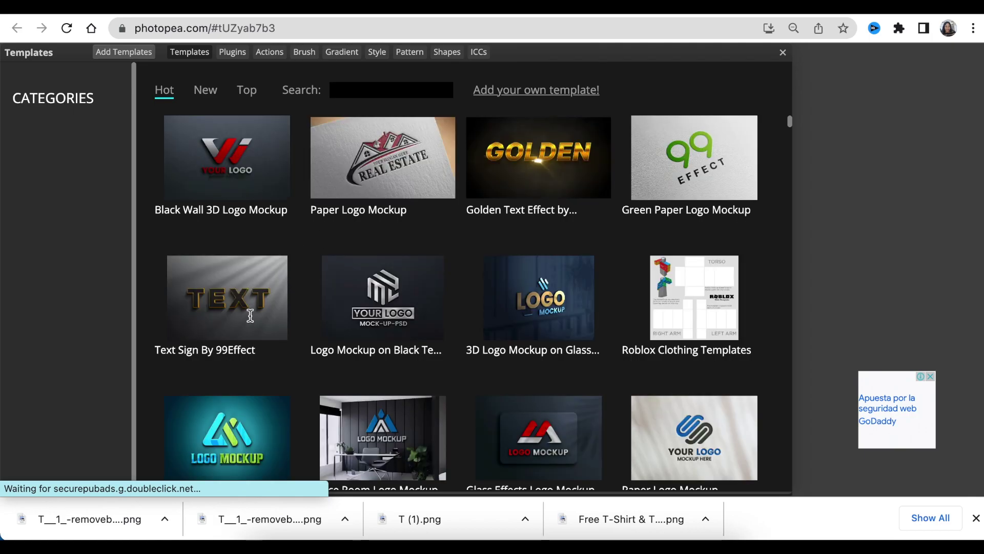
scroll(498, 385, "down", 5)
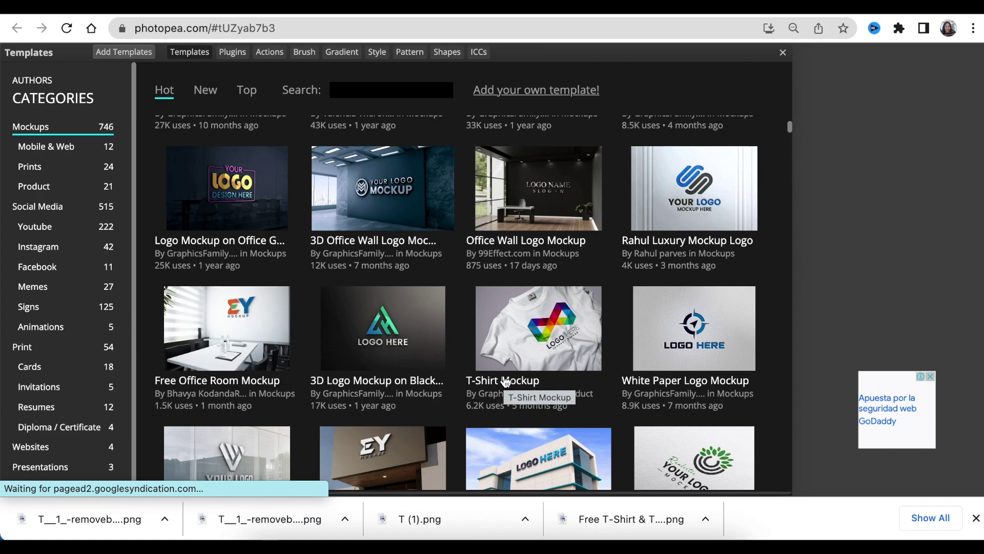
left_click(505, 382)
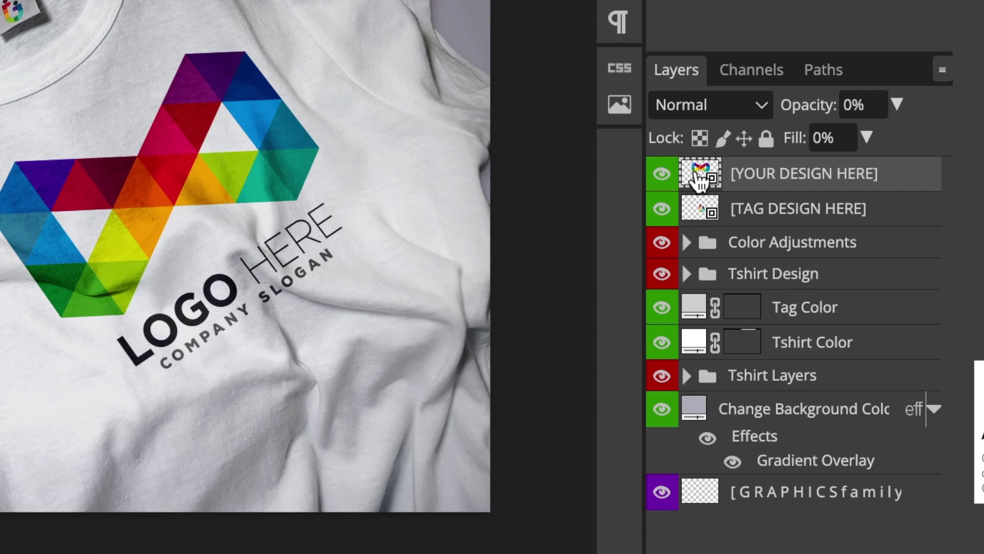
Open the [YOUR DESIGN HERE] smart object and hide its Company Slogan, LOGO HERE and infinity triangle layers.
double_click(699, 175)
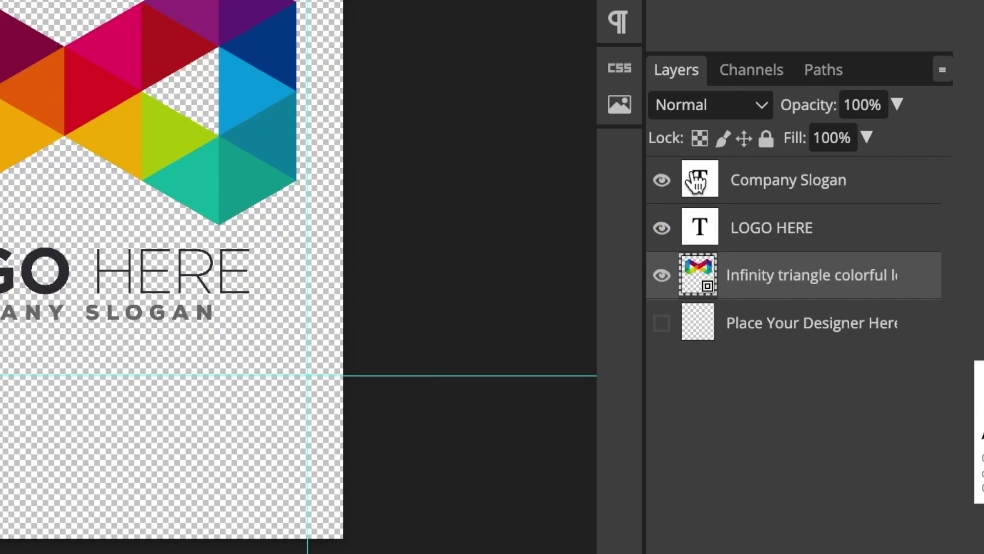
left_click(662, 180)
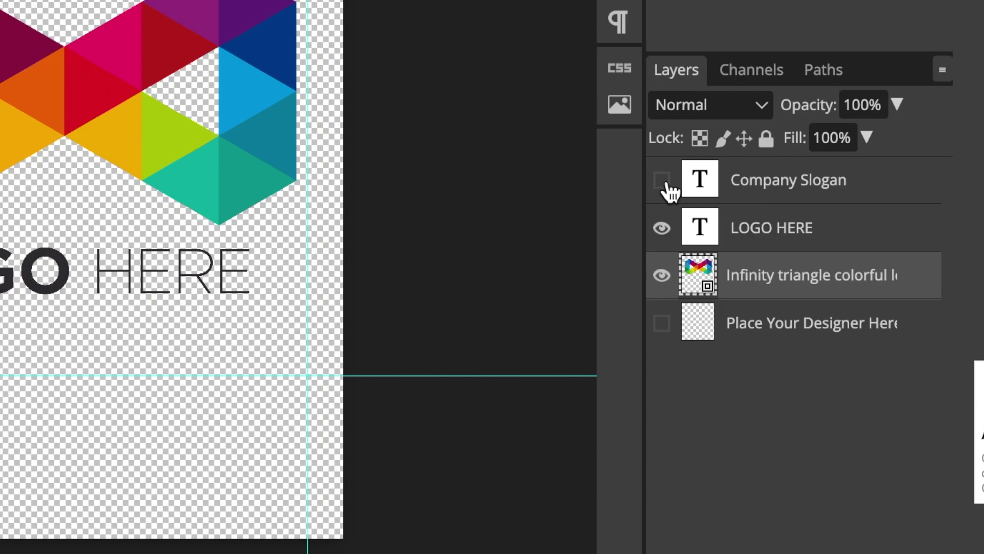
left_click(661, 228)
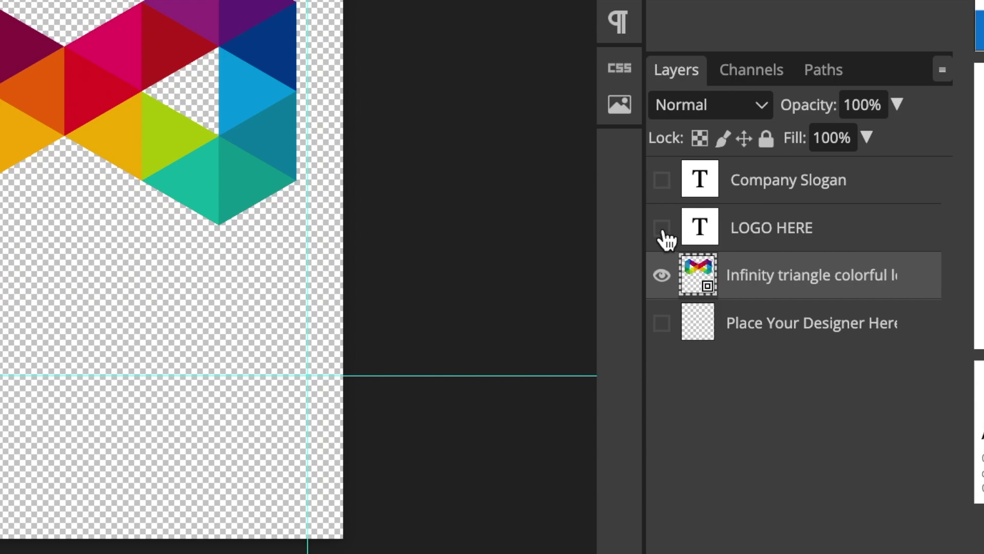
left_click(661, 276)
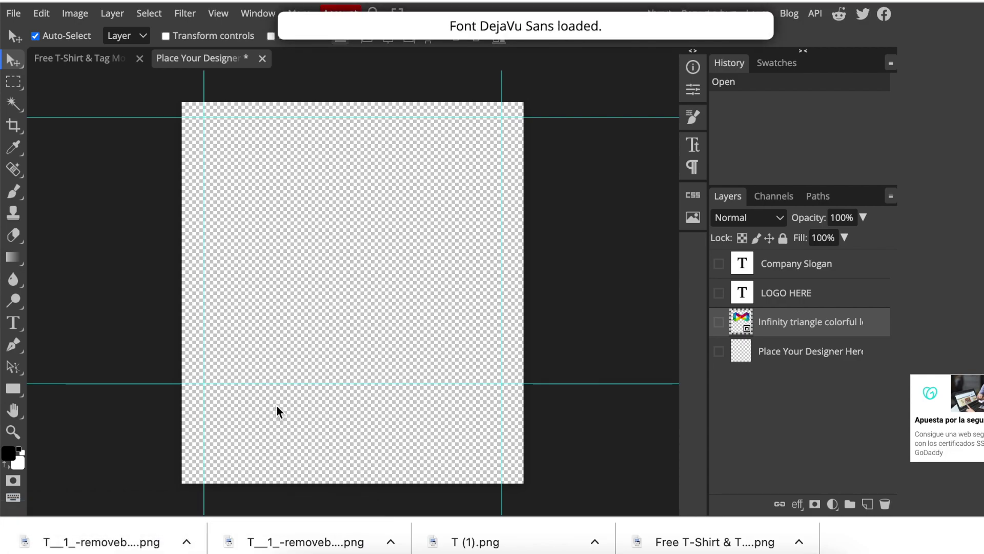
Place the background-free QT logo PNG on the canvas, enlarge it to about 501%, and save the smart object.
left_click_drag(388, 332, 654, 553)
left_click_drag(496, 411, 360, 288)
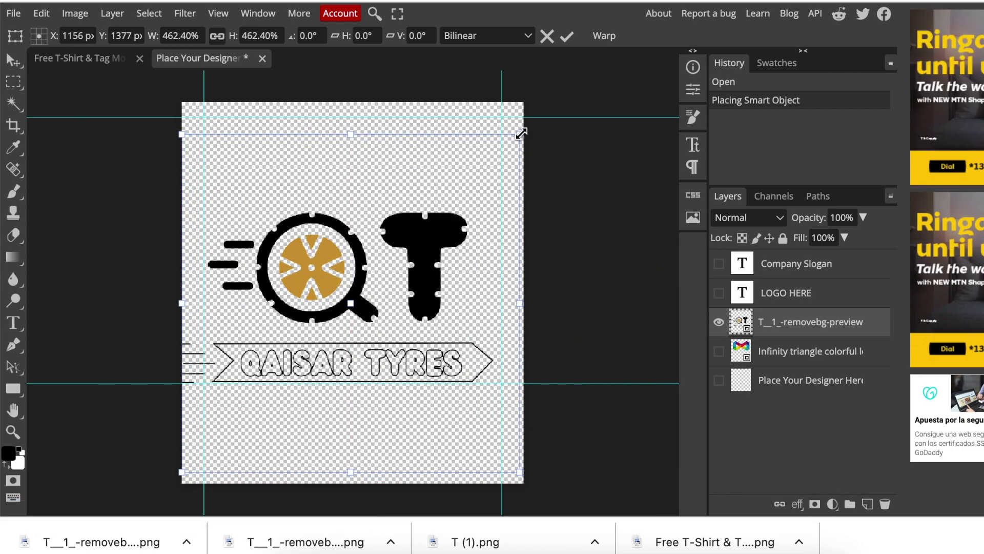
left_click_drag(519, 134, 547, 106)
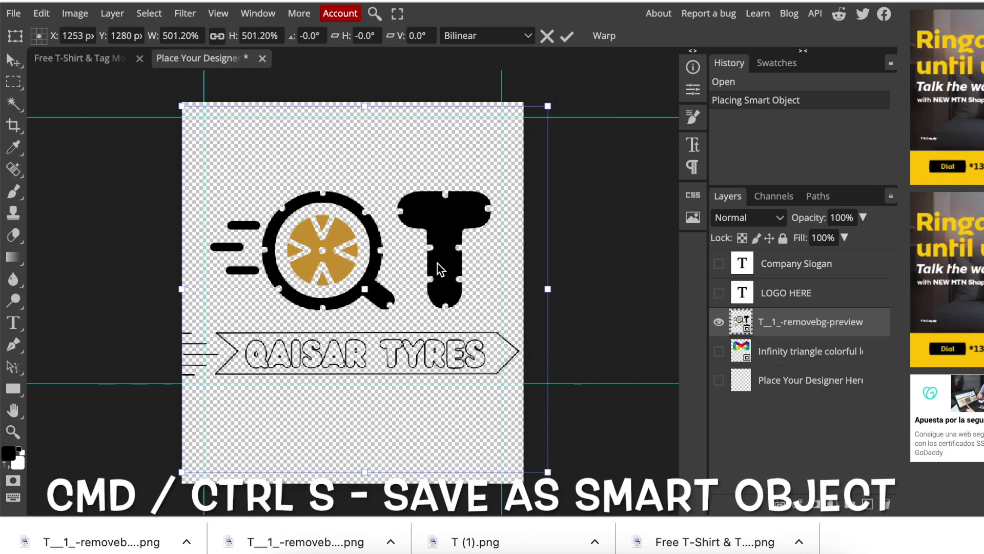
key("ctrl+s")
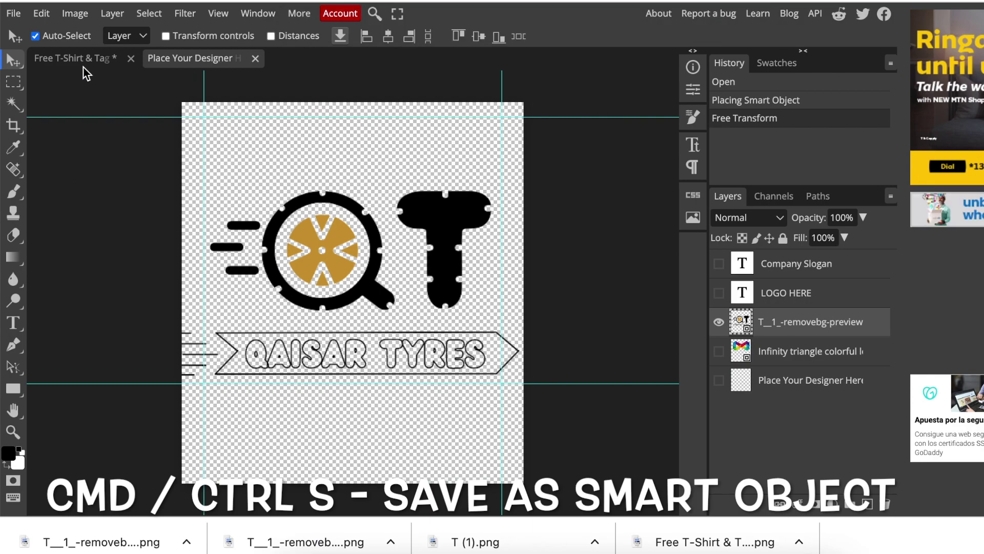
Return to the T-shirt mockup and export it as a 1190 × 795 px PNG at 100% quality.
left_click(87, 60)
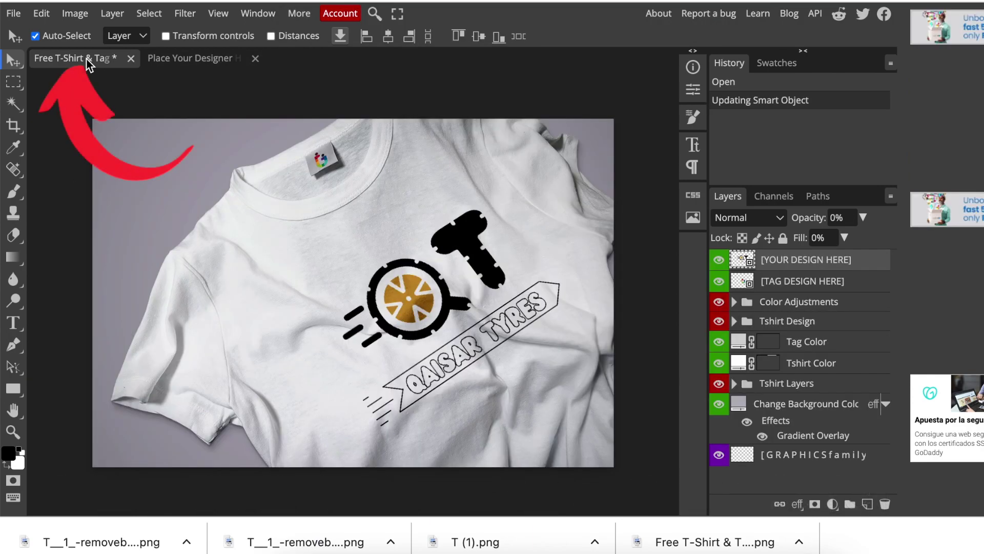
left_click(15, 16)
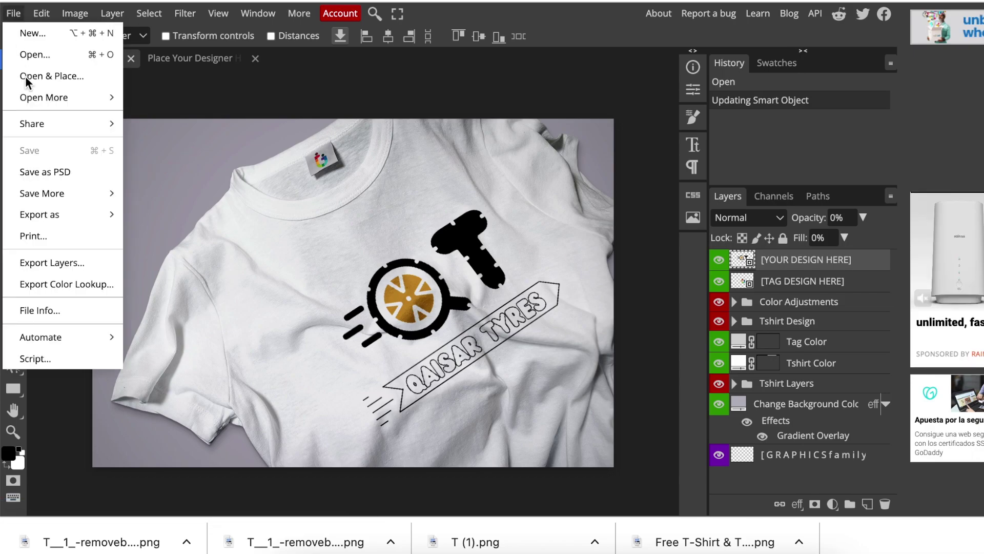
mouse_move(57, 214)
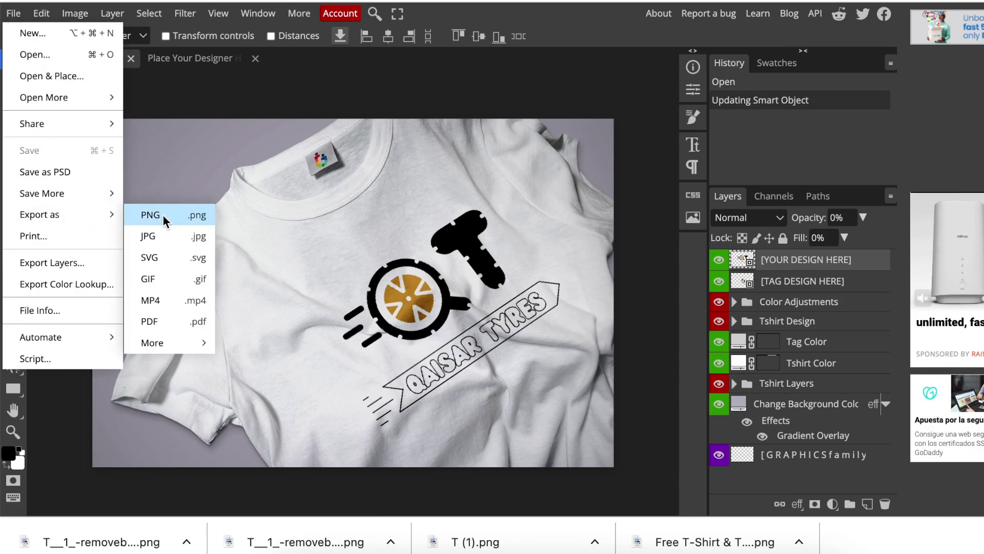
left_click(163, 217)
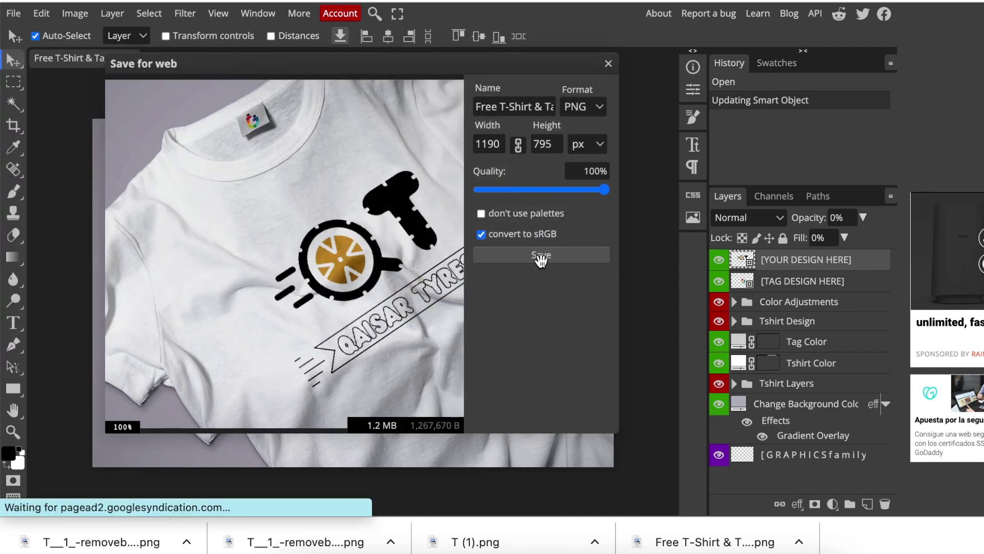
left_click(538, 256)
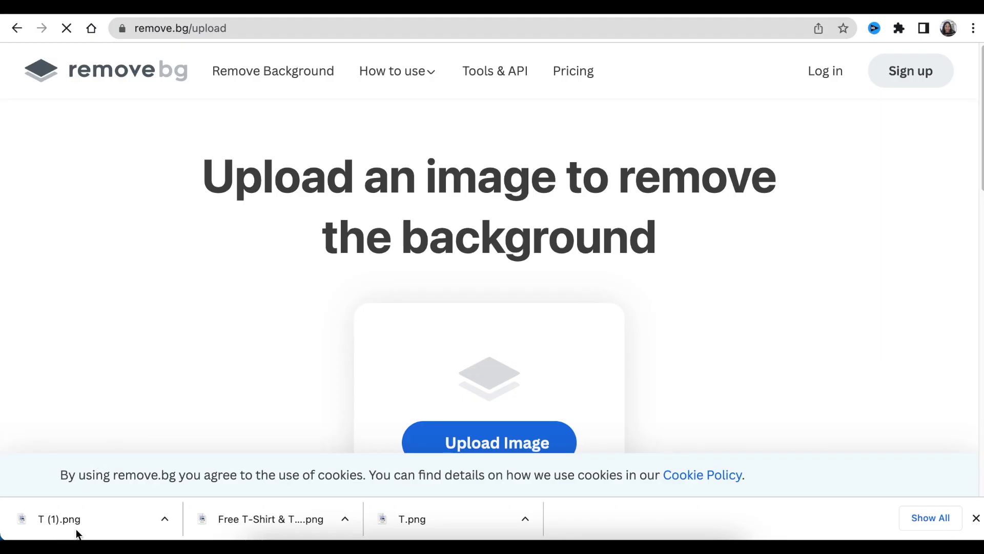
In remove.bg, remove the background from T (1).png and download the 500 × 500 preview image.
left_click_drag(77, 530, 408, 349)
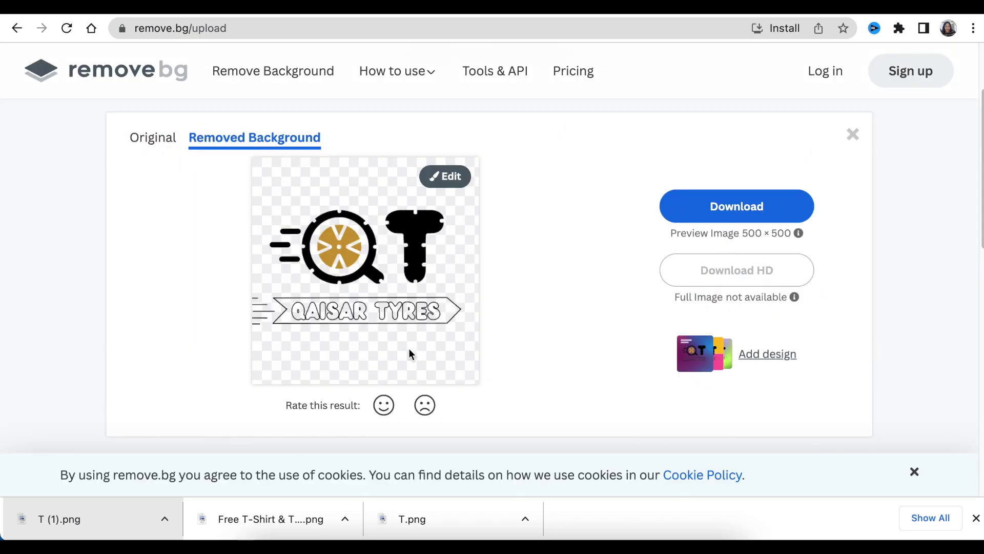
left_click(707, 215)
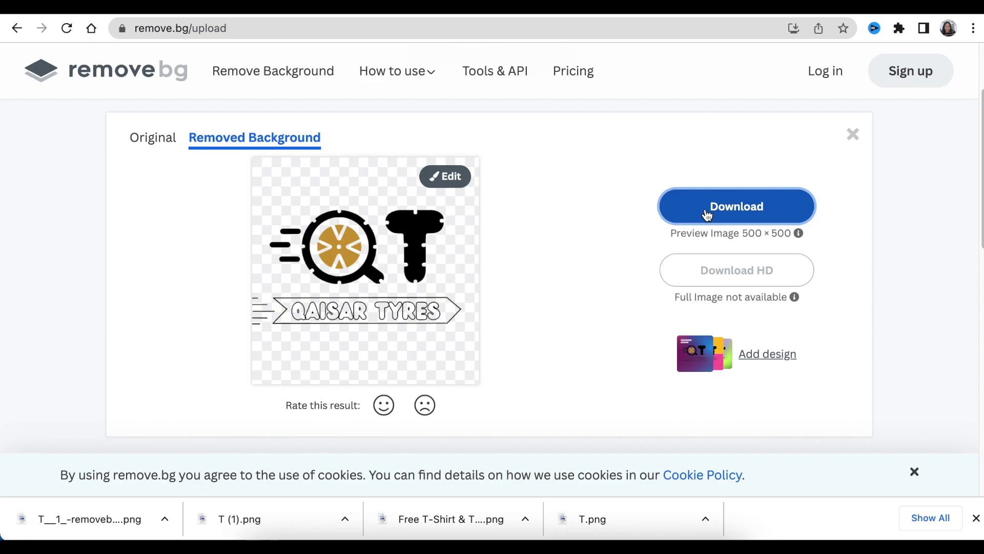
left_click(706, 215)
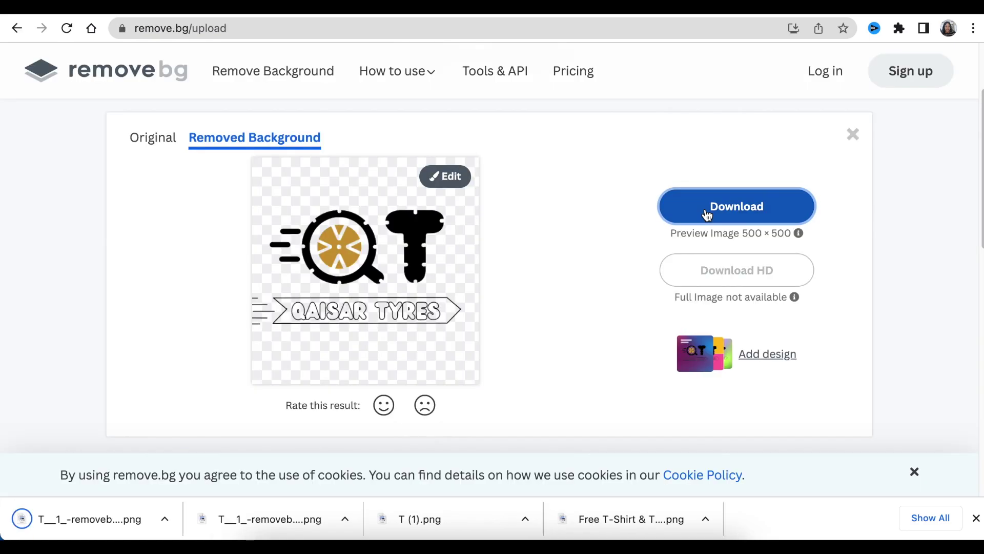